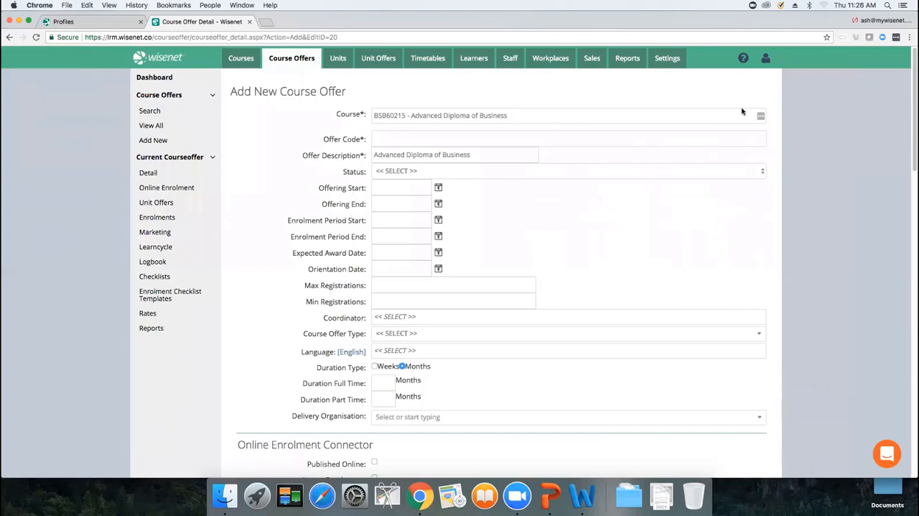
# Step: Enter the offer code 18ADBVSL and set the status to Active - Offer currently being taught
pyautogui.click(472, 140)
pyautogui.write('18')
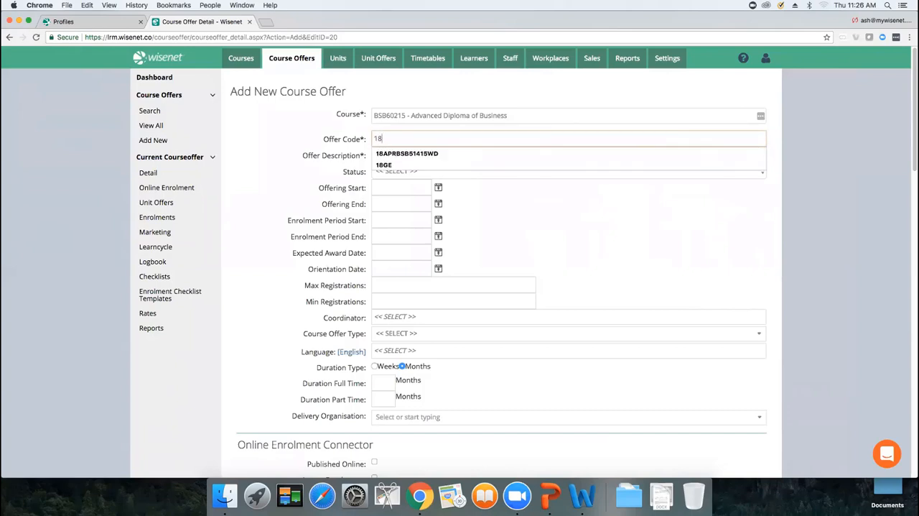
pyautogui.write('ADB')
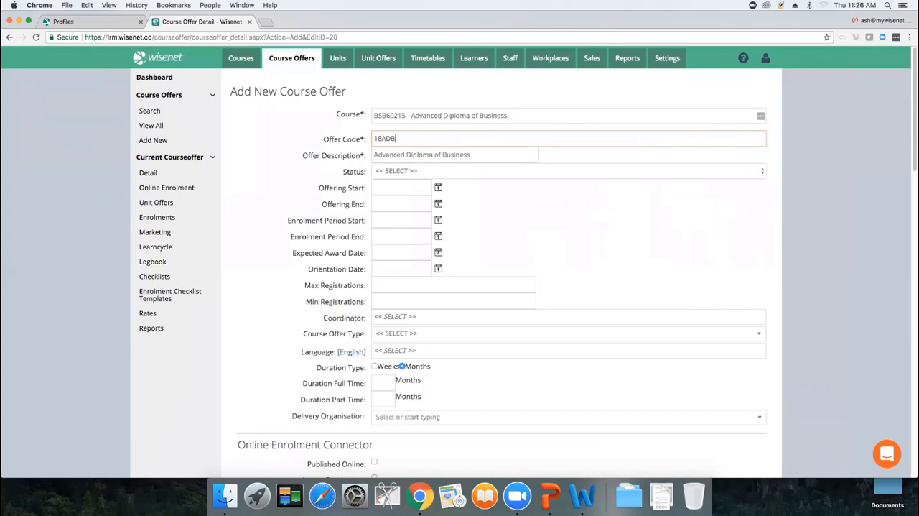
pyautogui.write('VSL')
pyautogui.click(474, 173)
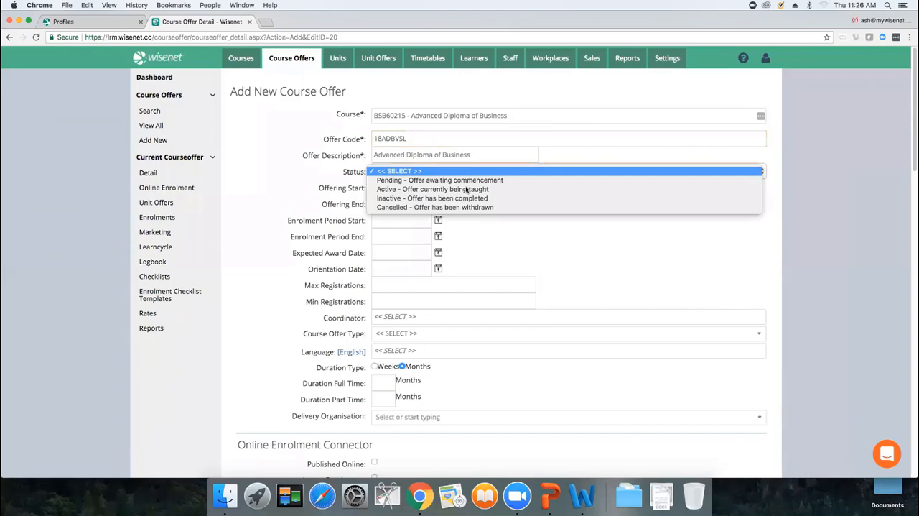
pyautogui.click(466, 189)
# Step: Set the offering start to 1/07/2018 and the offering end to 31/12/2018
pyautogui.click(381, 188)
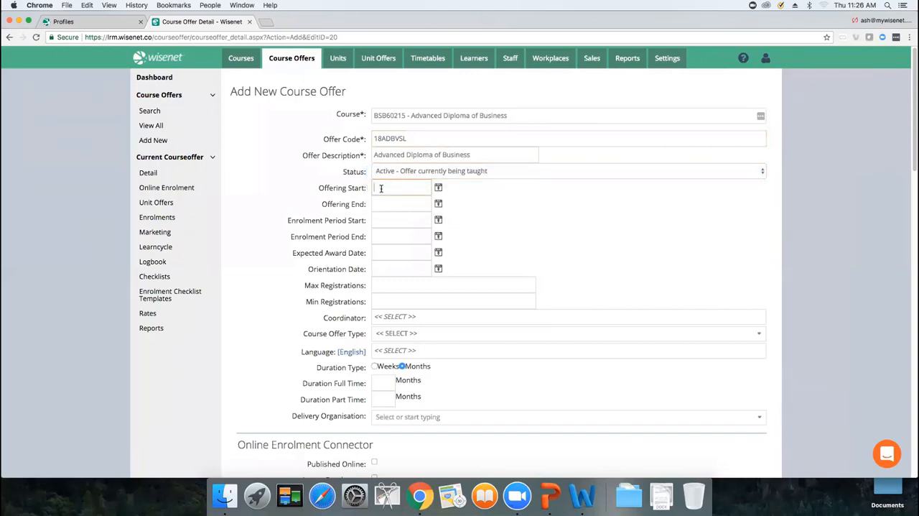
pyautogui.write('01/07/2018')
pyautogui.click(380, 204)
pyautogui.write('31/12/')
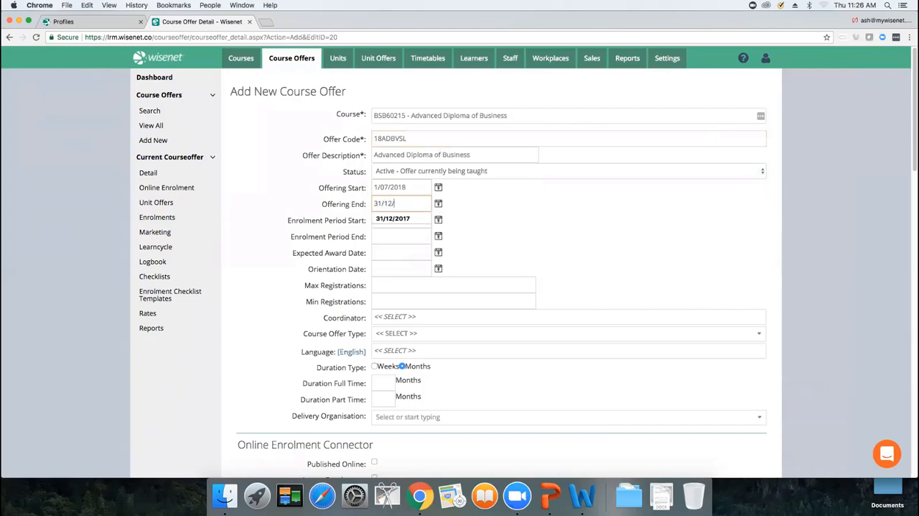
pyautogui.write('2018')
pyautogui.press('Tab')
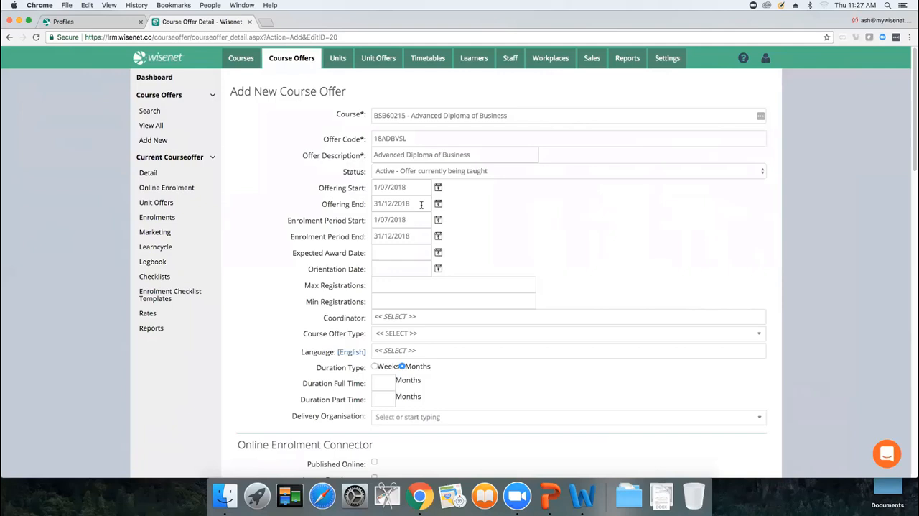
# Step: Set the registrations to a maximum of 100 and a minimum of 1, and choose the course offer's coordinator
pyautogui.click(392, 287)
pyautogui.write('100')
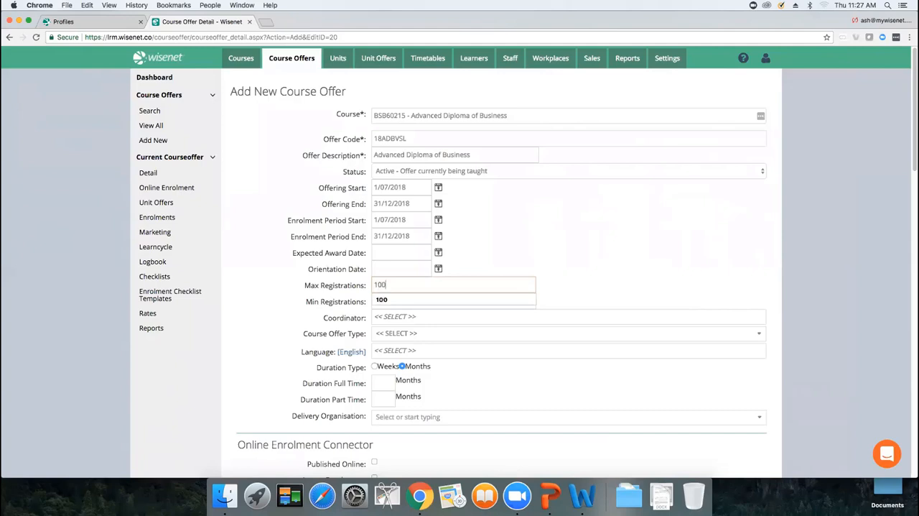
pyautogui.press('Tab')
pyautogui.write('1')
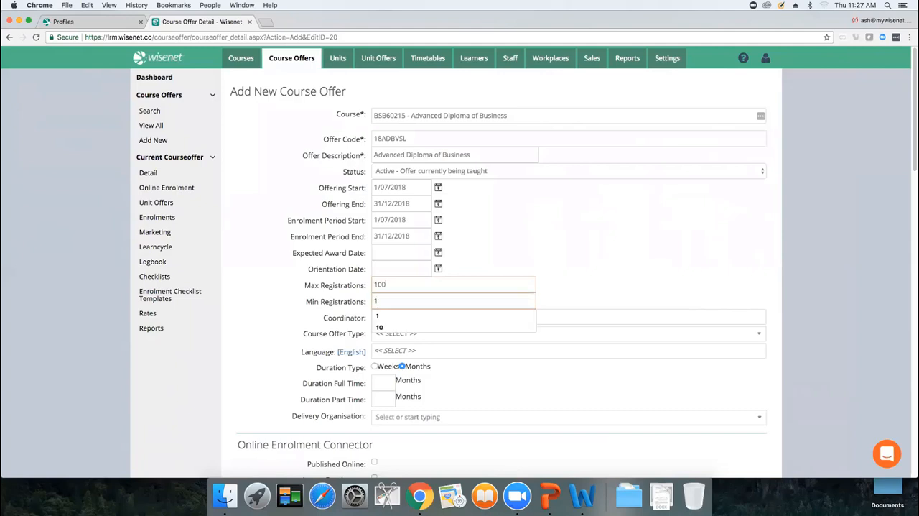
pyautogui.click(558, 273)
pyautogui.click(454, 315)
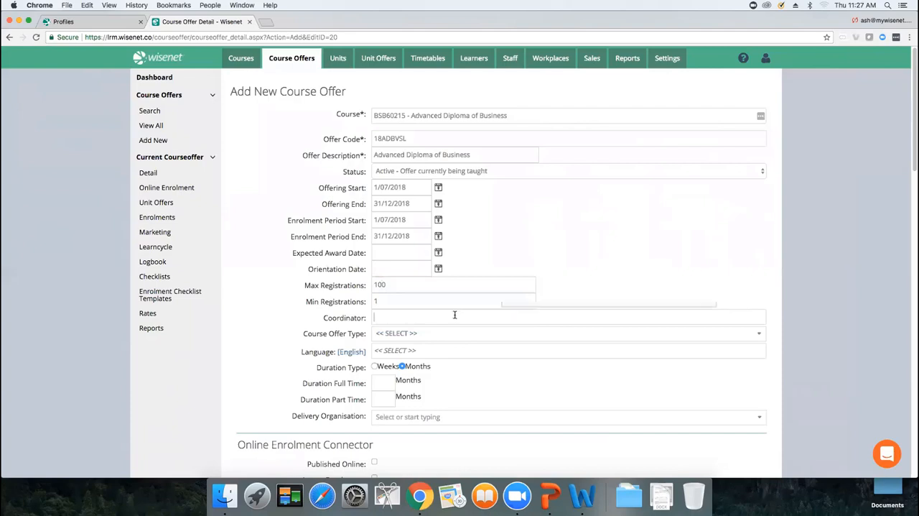
pyautogui.click(441, 334)
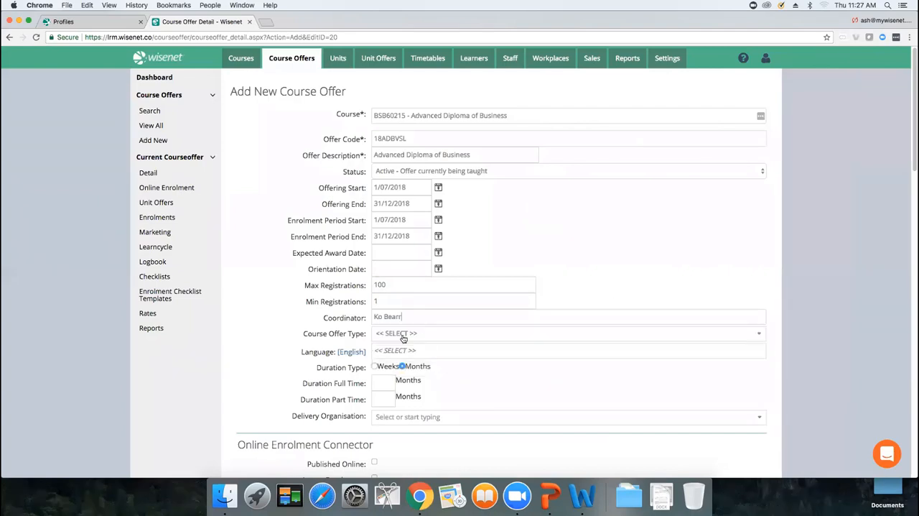
# Step: Set the course offer's language to English and the full-time duration to 12 months
pyautogui.click(398, 335)
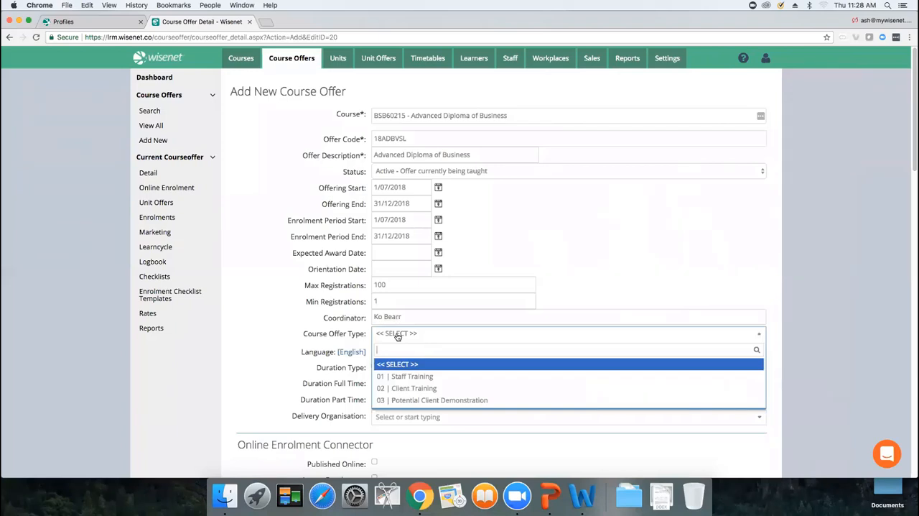
pyautogui.click(398, 335)
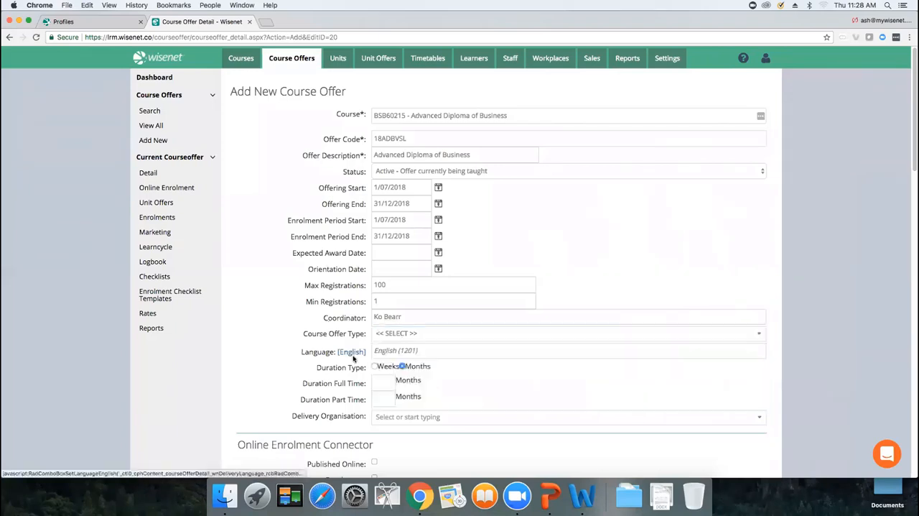
pyautogui.write('12')
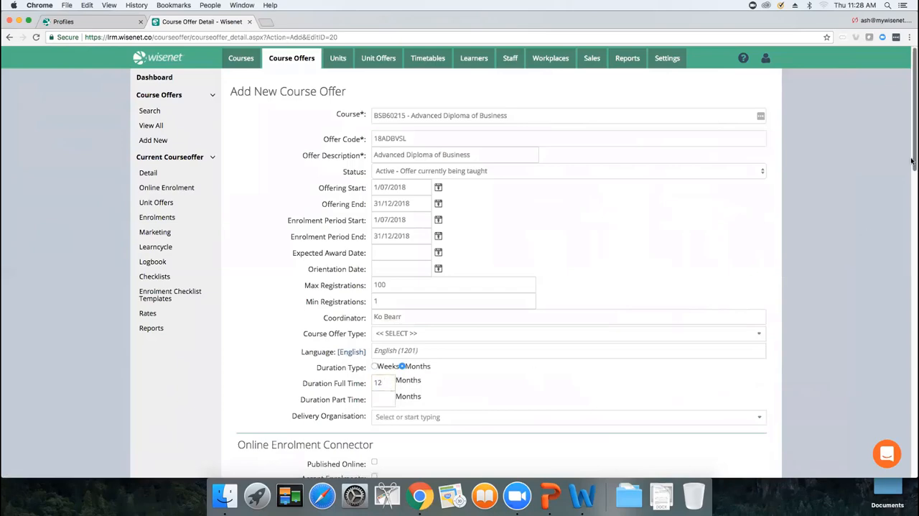
# Step: Mark the course offer for AVETMISS and set the commencing course identifier to 3 | Commencing enrolment in the qualification or course
pyautogui.moveTo(911, 158); pyautogui.dragTo(904, 303)
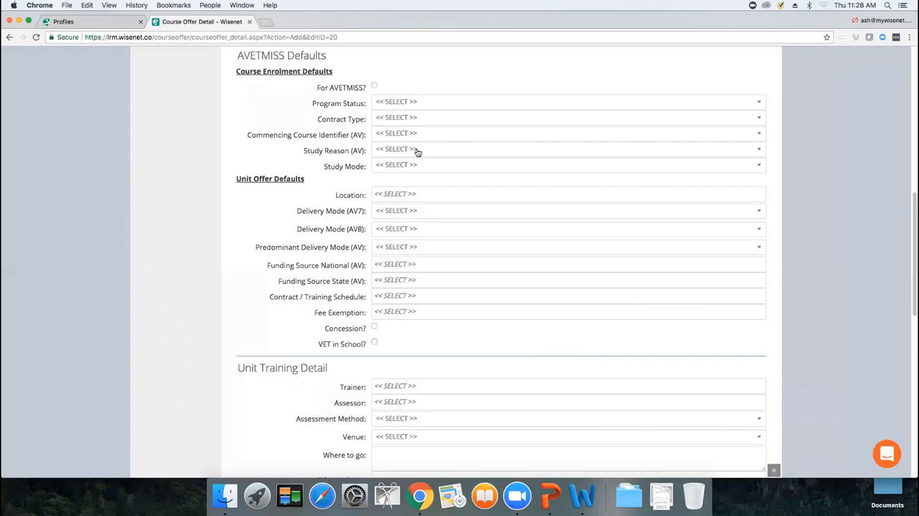
pyautogui.click(374, 86)
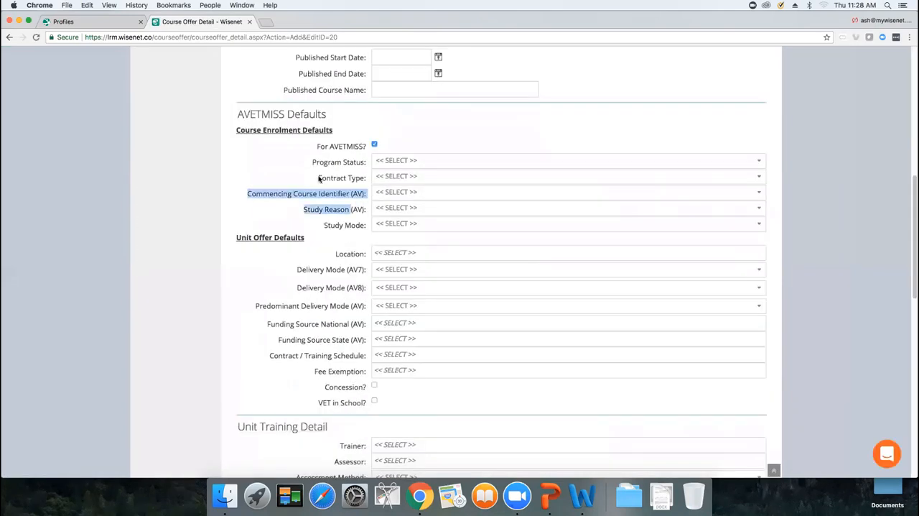
pyautogui.click(307, 173)
pyautogui.moveTo(311, 161); pyautogui.dragTo(371, 182)
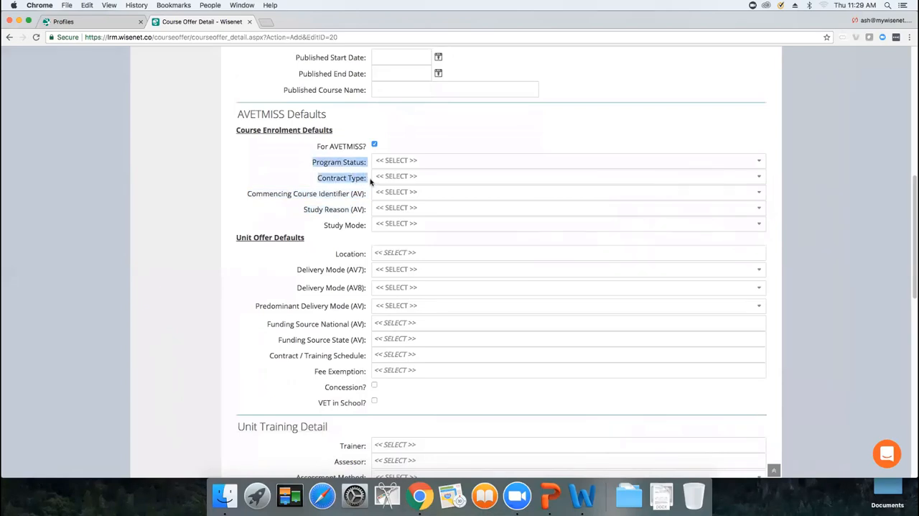
pyautogui.click(249, 194)
pyautogui.click(389, 194)
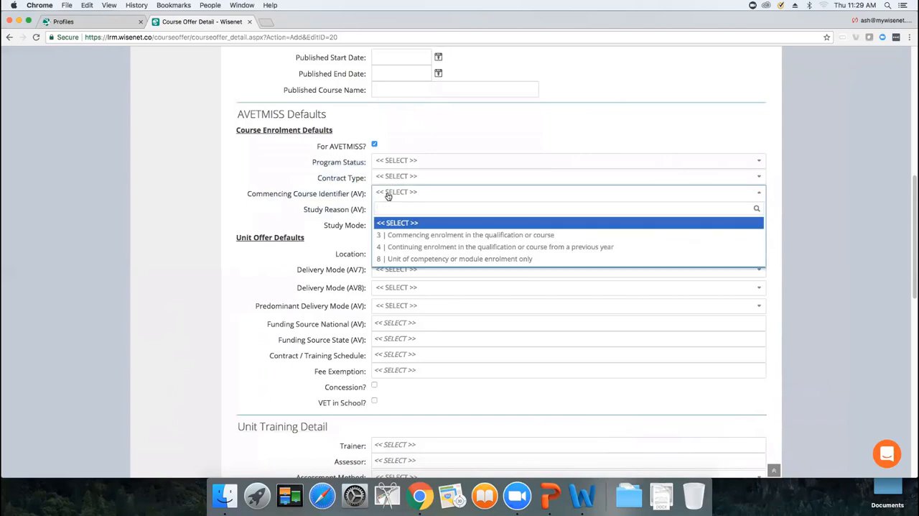
pyautogui.click(449, 236)
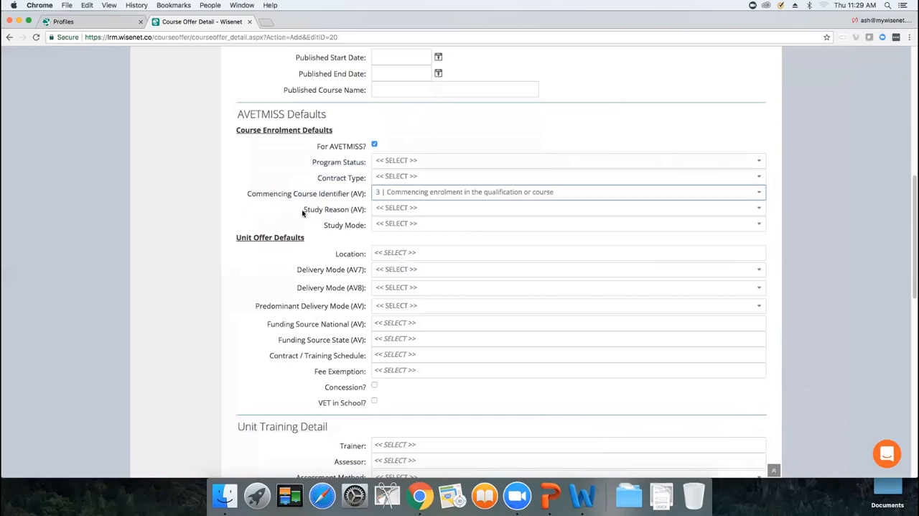
# Step: Set the study mode to Full Time and the unit offer location to 3000 | Demo Victoria Training Office
pyautogui.moveTo(303, 212); pyautogui.dragTo(365, 219)
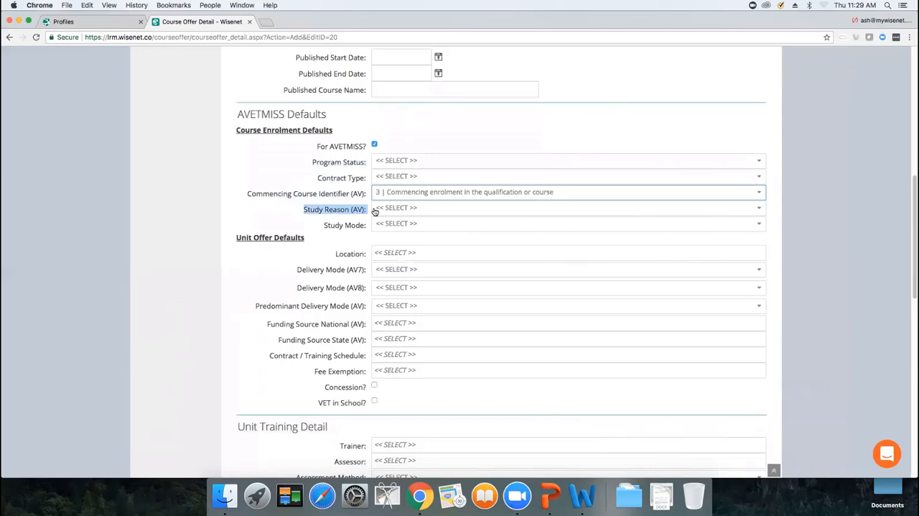
pyautogui.click(407, 225)
pyautogui.click(397, 266)
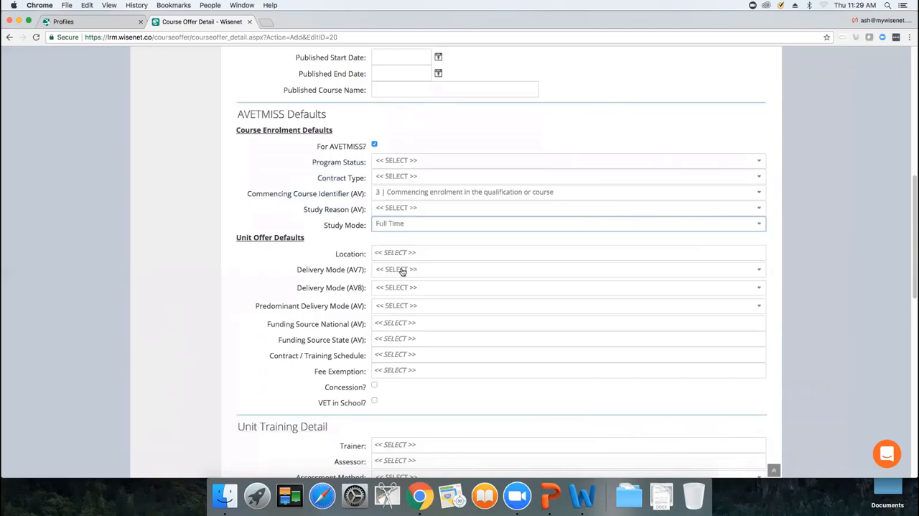
pyautogui.click(397, 251)
pyautogui.click(399, 267)
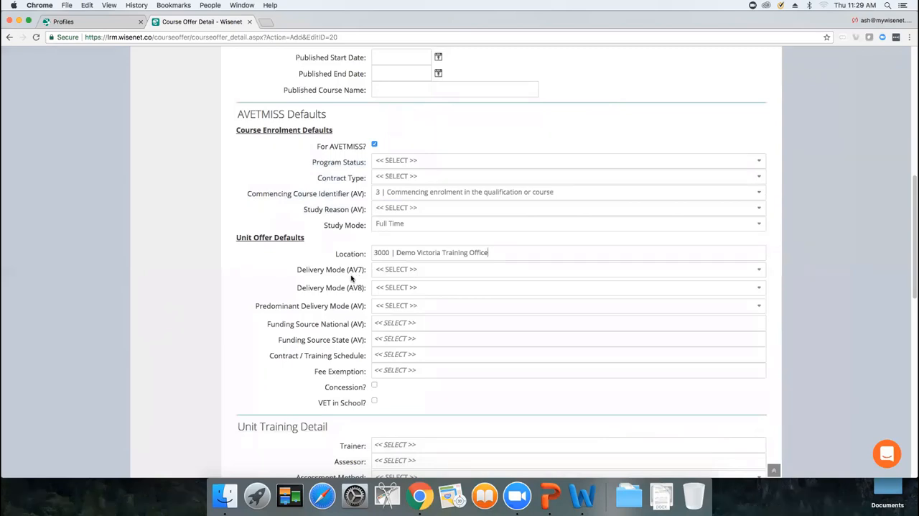
# Step: Set the AV8 delivery mode to YNN | Internal only and the predominant delivery mode to I | Internal delivery
pyautogui.click(386, 290)
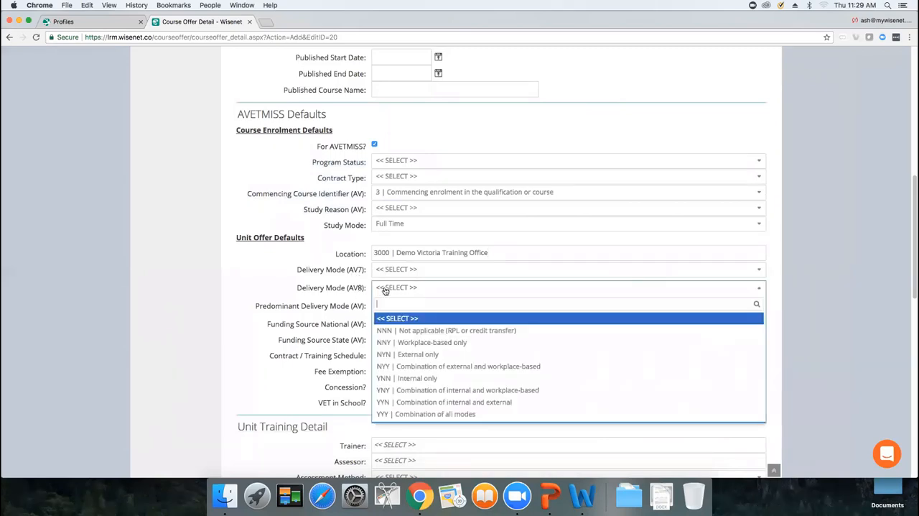
pyautogui.click(415, 384)
pyautogui.click(388, 308)
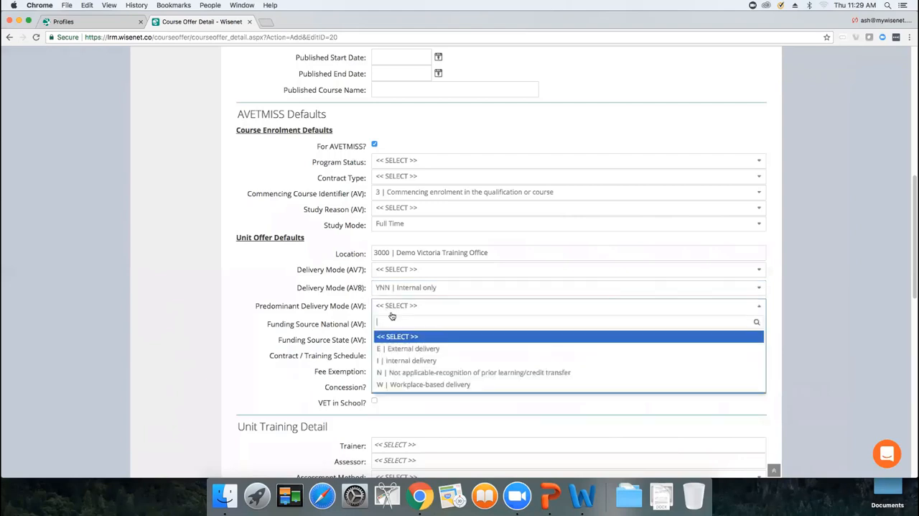
pyautogui.click(401, 360)
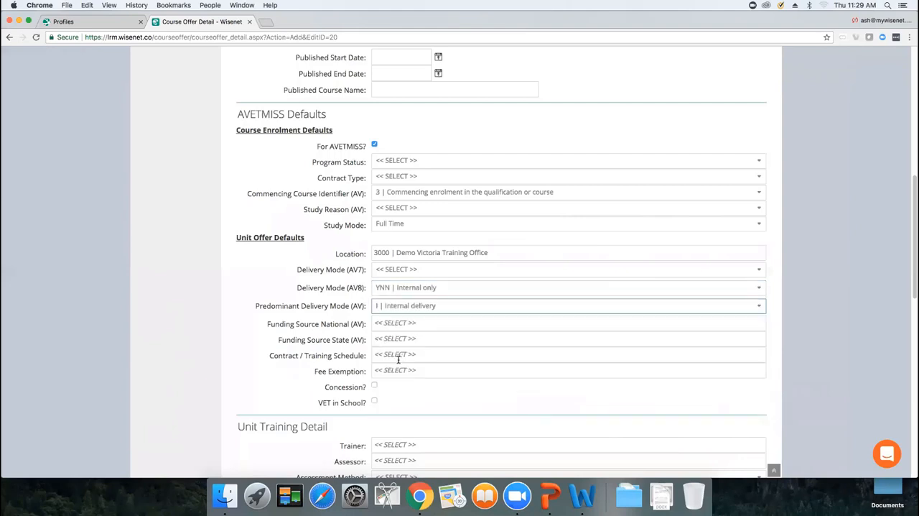
# Step: Set the national funding source to 20 | Domestic full fee-paying client and the state funding source to S | VIC | Fee for Service
pyautogui.click(393, 324)
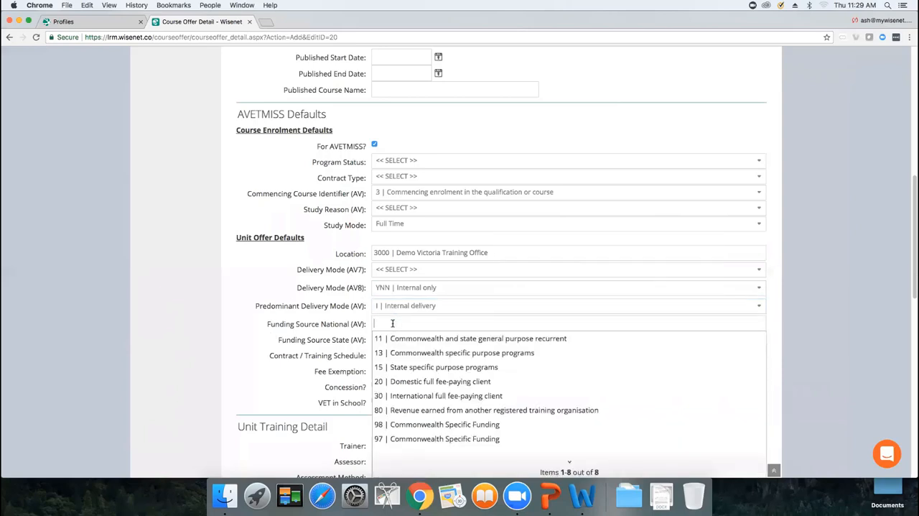
pyautogui.click(418, 381)
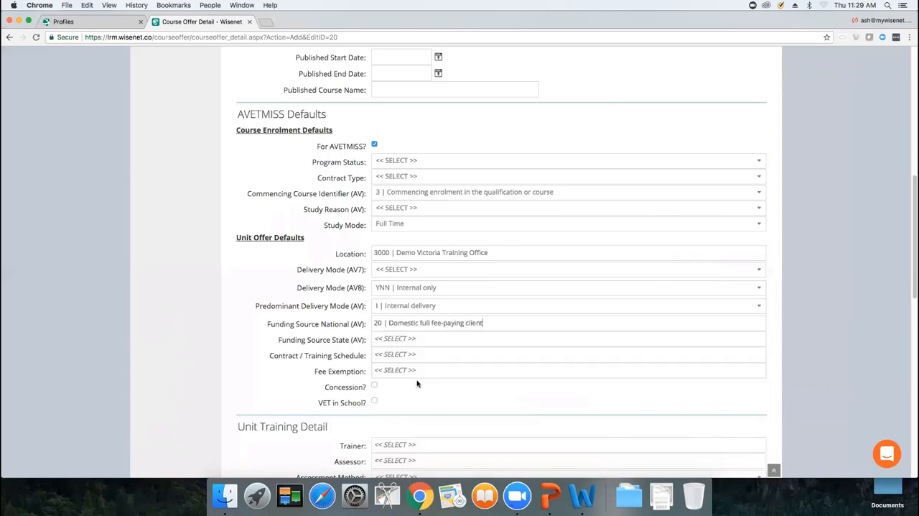
pyautogui.click(391, 340)
pyautogui.write('S |')
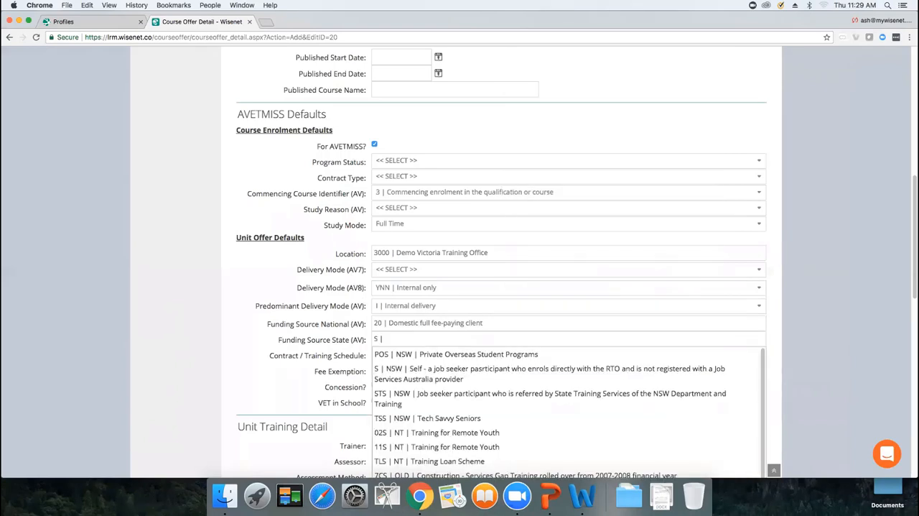
pyautogui.write(' VIC')
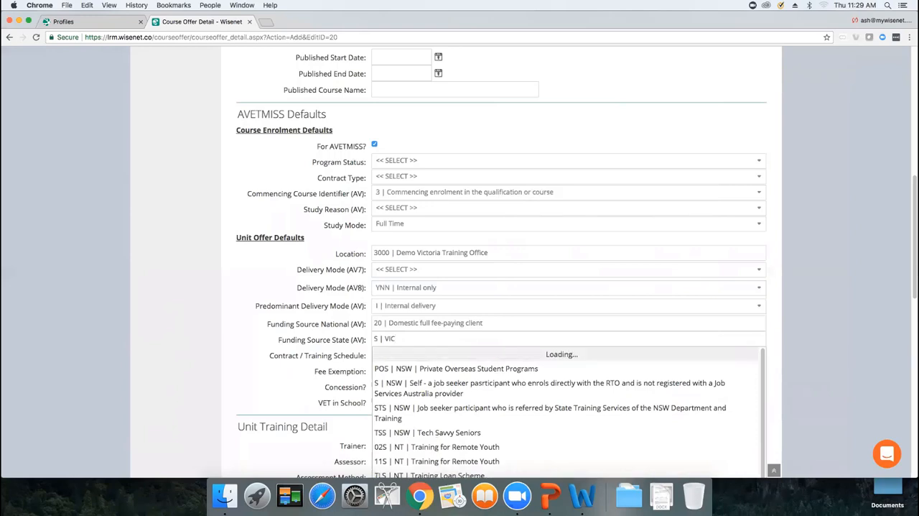
pyautogui.click(420, 354)
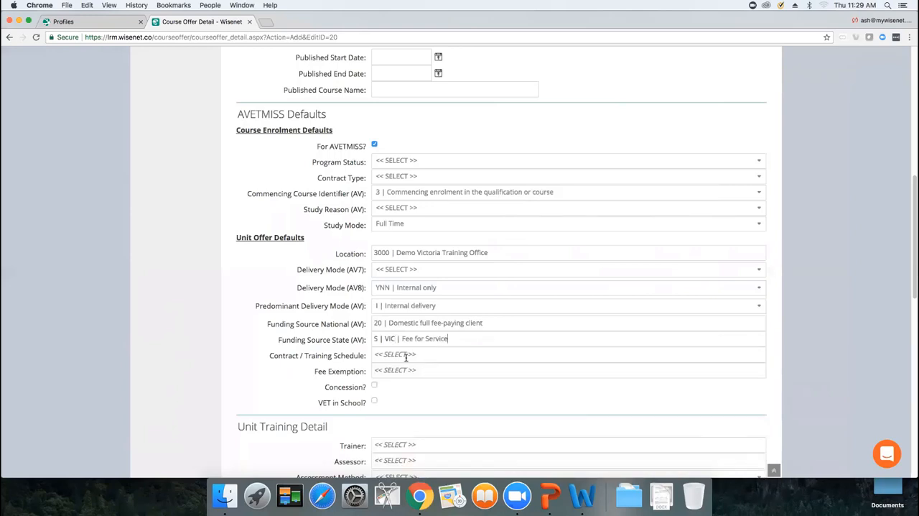
# Step: Set the contract / training schedule to Vic | FFS | FFS | Fee For Service and the fee exemption to Z | None
pyautogui.click(405, 356)
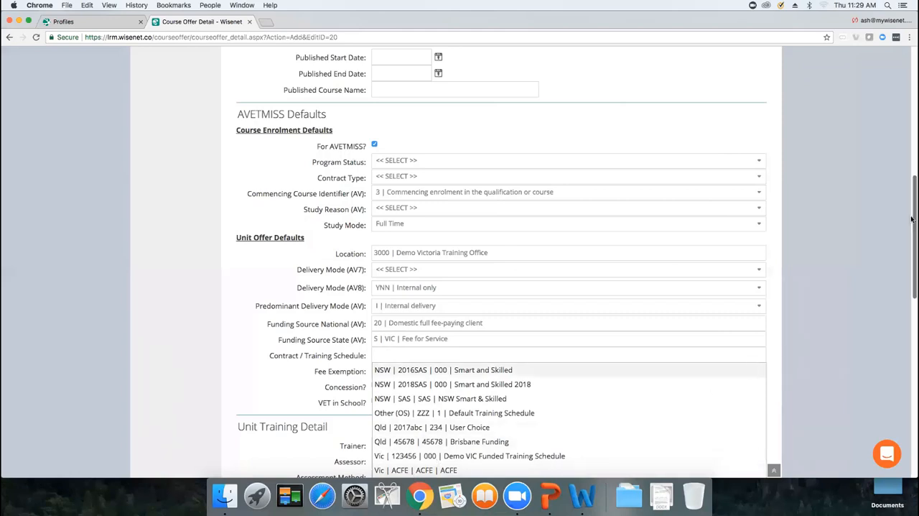
pyautogui.scroll(-3, 912, 219)
pyautogui.click(417, 251)
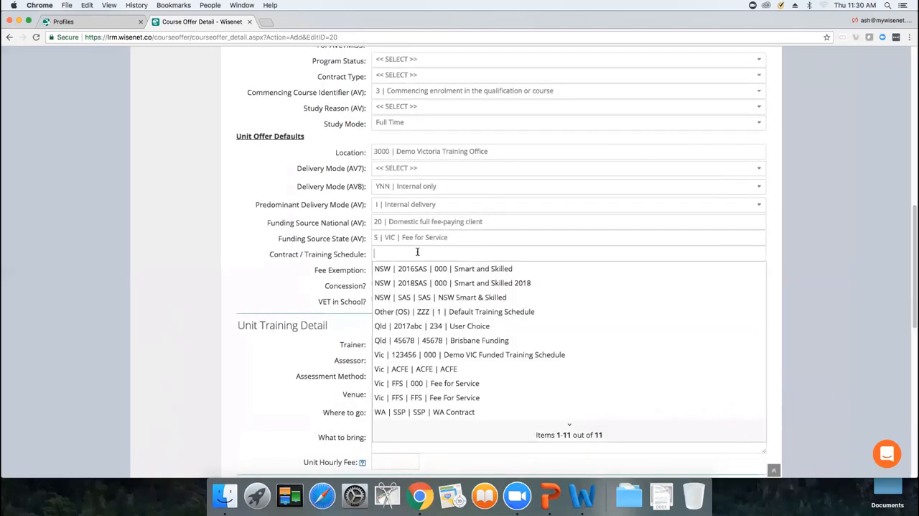
pyautogui.click(417, 398)
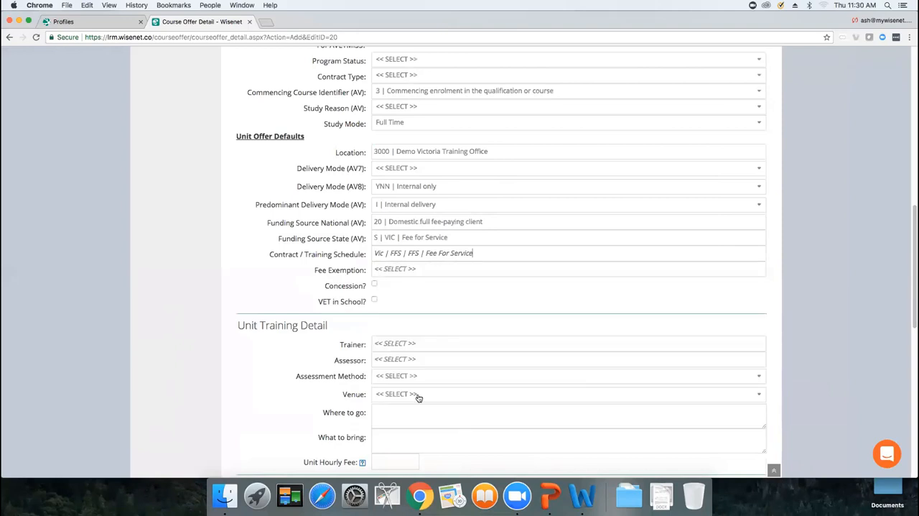
pyautogui.click(388, 270)
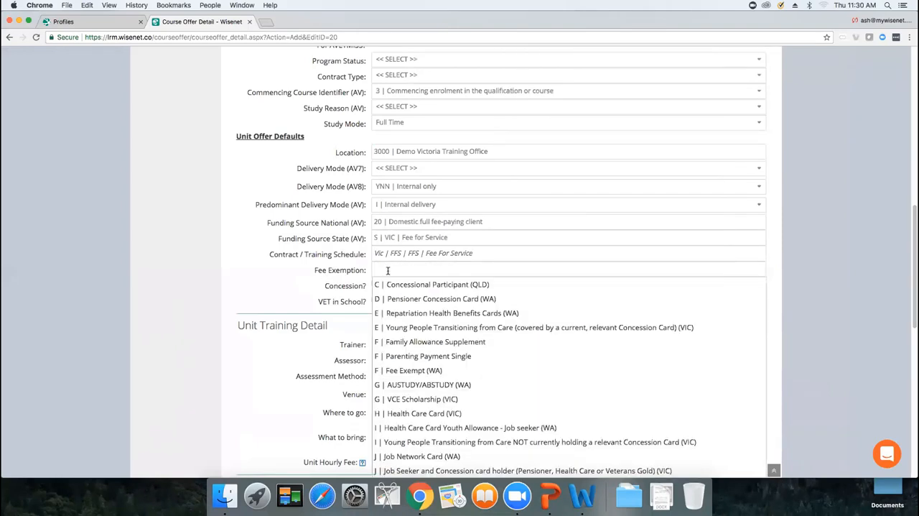
pyautogui.write('None')
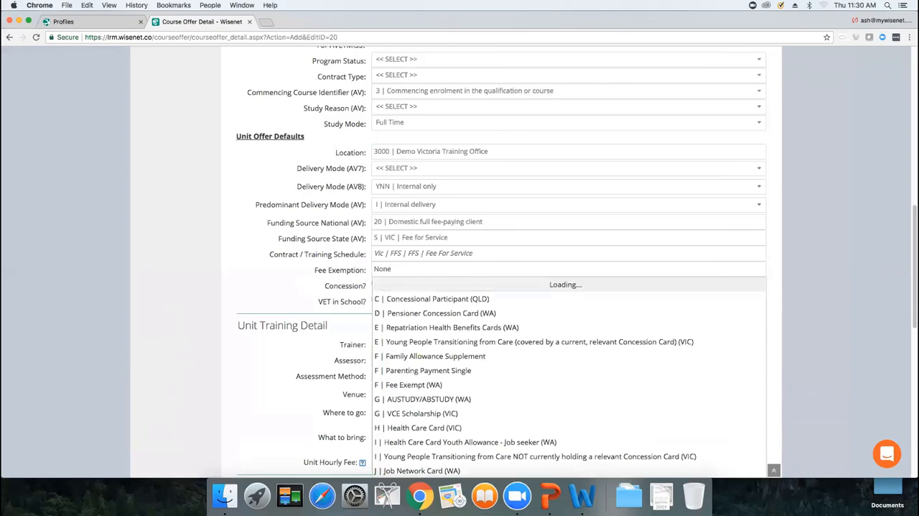
pyautogui.click(400, 285)
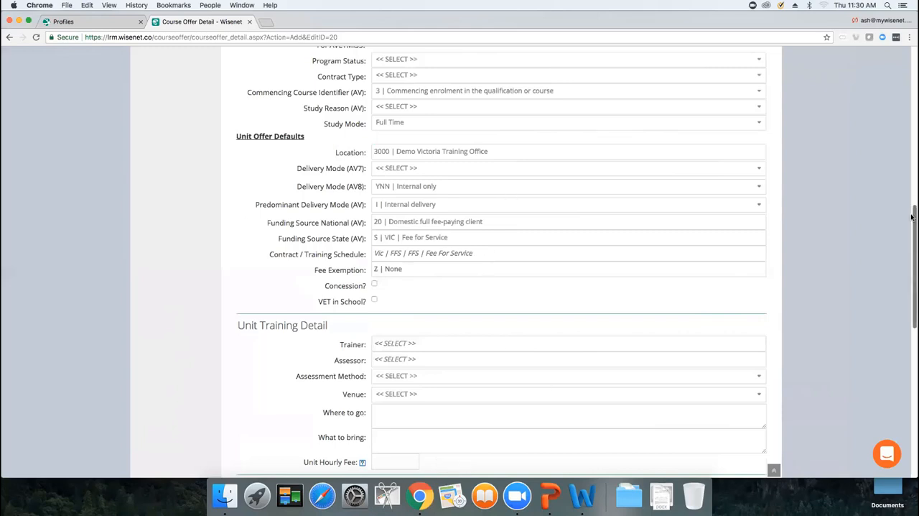
# Step: Set the course fees to 12000 and the course loan cap (eCAF) to 10000, and save the course offer
pyautogui.scroll(-5, 911, 217)
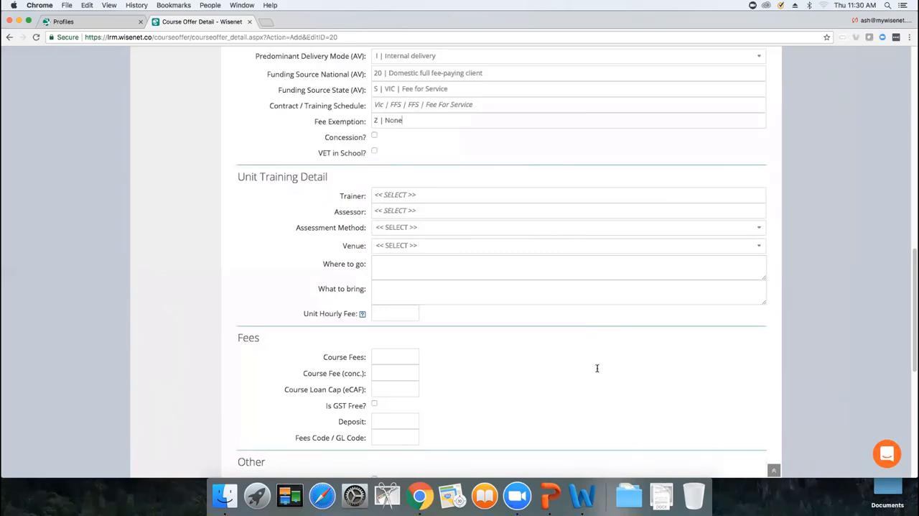
pyautogui.scroll(-4, 910, 326)
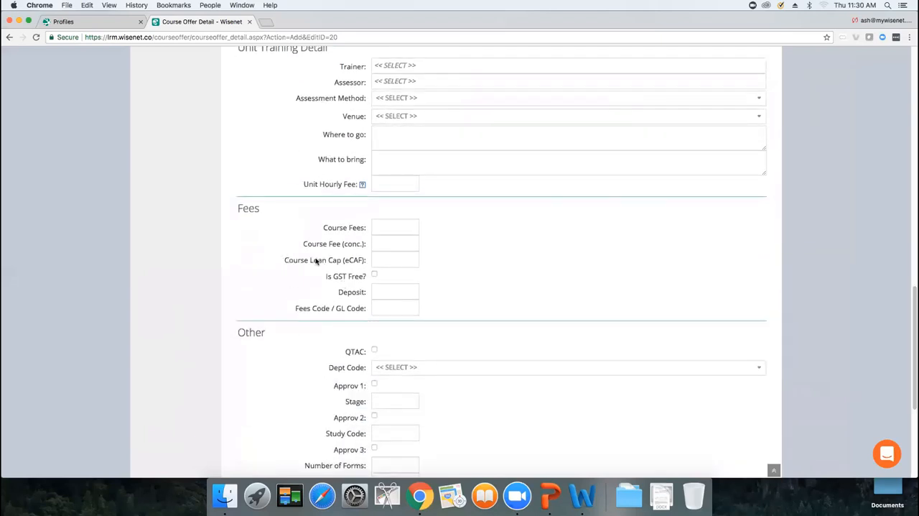
pyautogui.moveTo(284, 261); pyautogui.dragTo(367, 262)
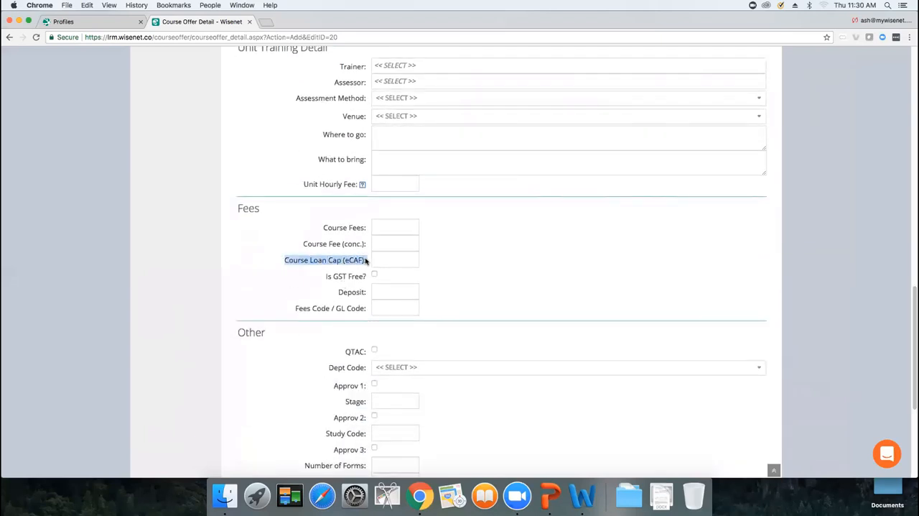
pyautogui.click(389, 222)
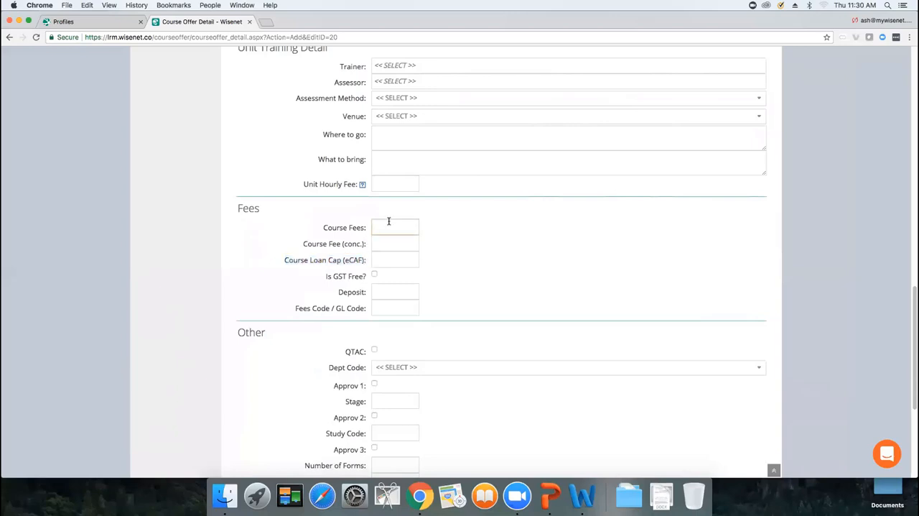
pyautogui.write('12000')
pyautogui.click(378, 260)
pyautogui.write('10000')
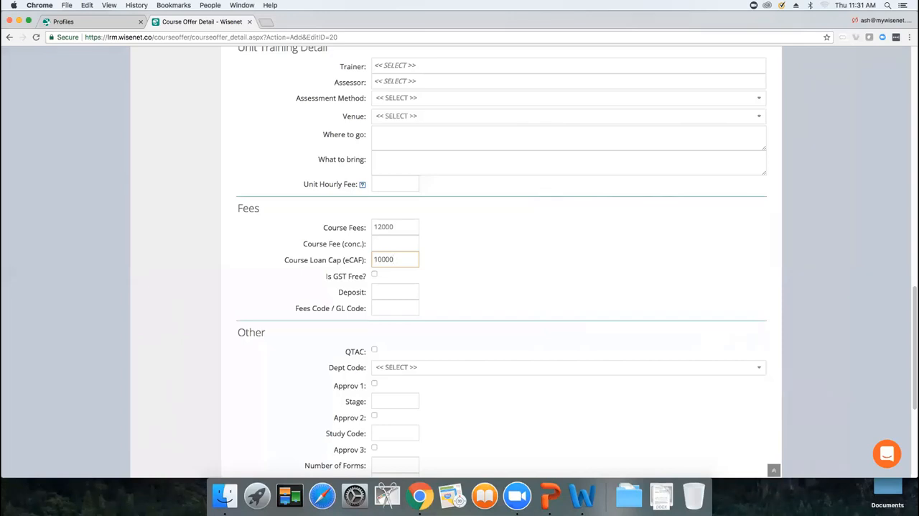
pyautogui.scroll(-6, 913, 383)
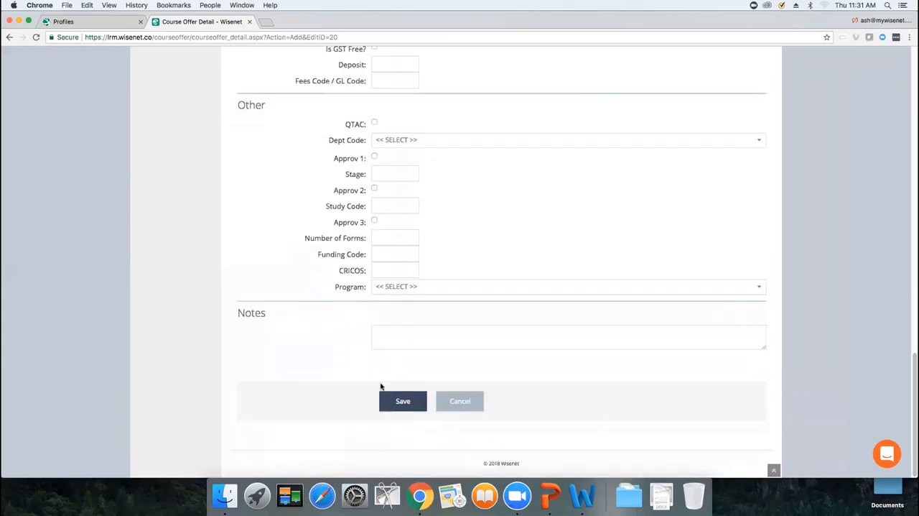
pyautogui.click(417, 401)
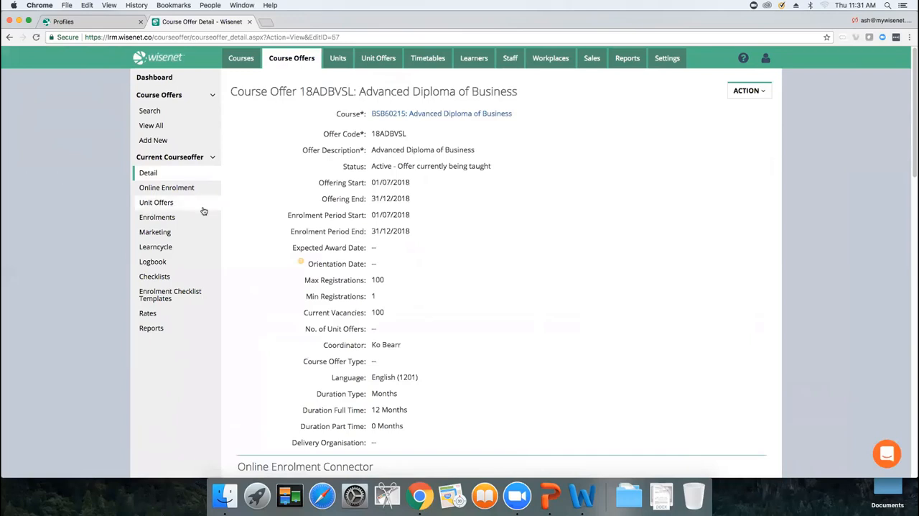
# Step: Open the unit selection for the course offer's unit offers and include BSBADV602, BSBADV603, BSBADV605 and BSBCON801
pyautogui.click(165, 206)
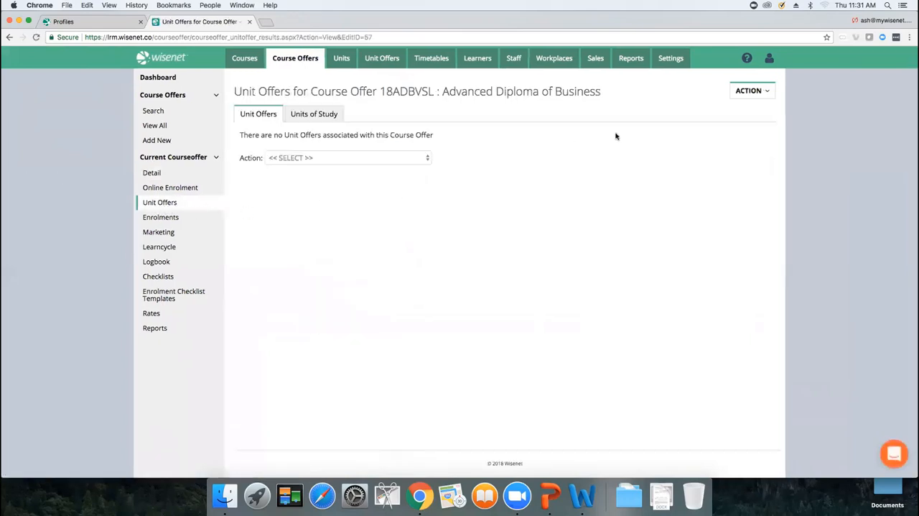
pyautogui.click(747, 92)
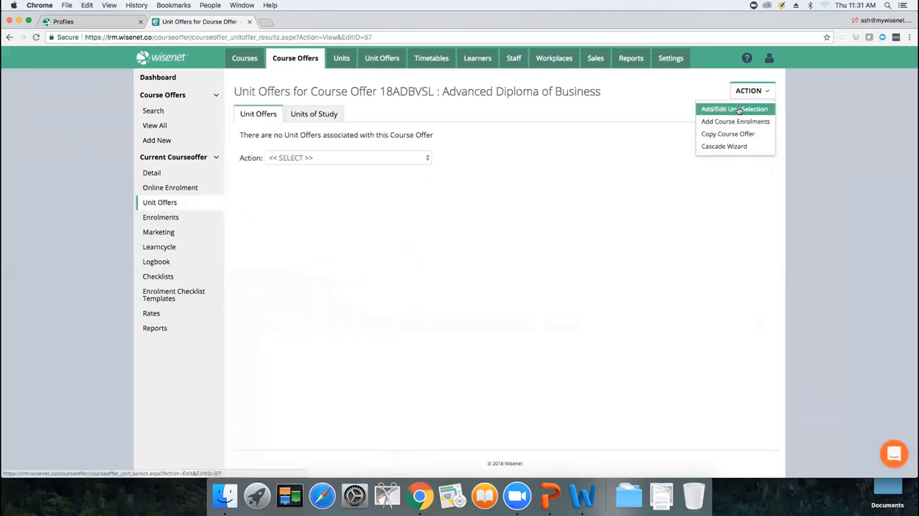
pyautogui.click(755, 110)
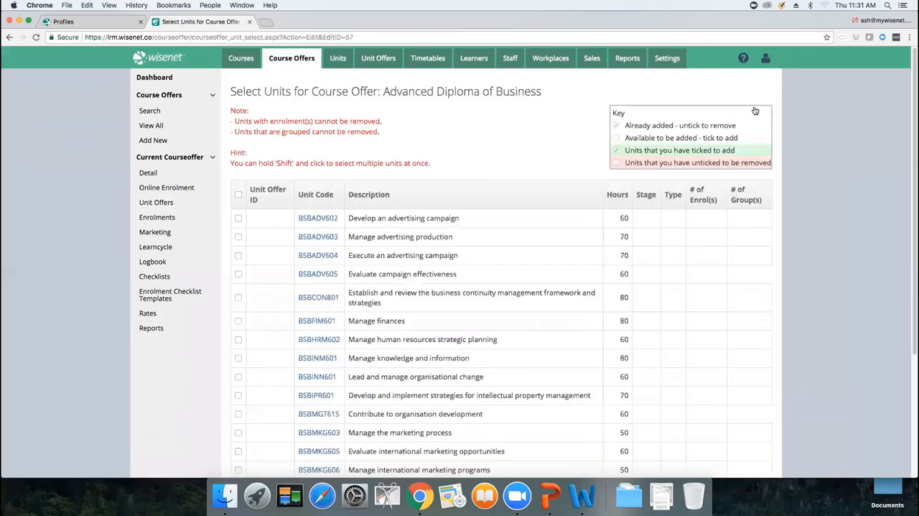
pyautogui.click(238, 217)
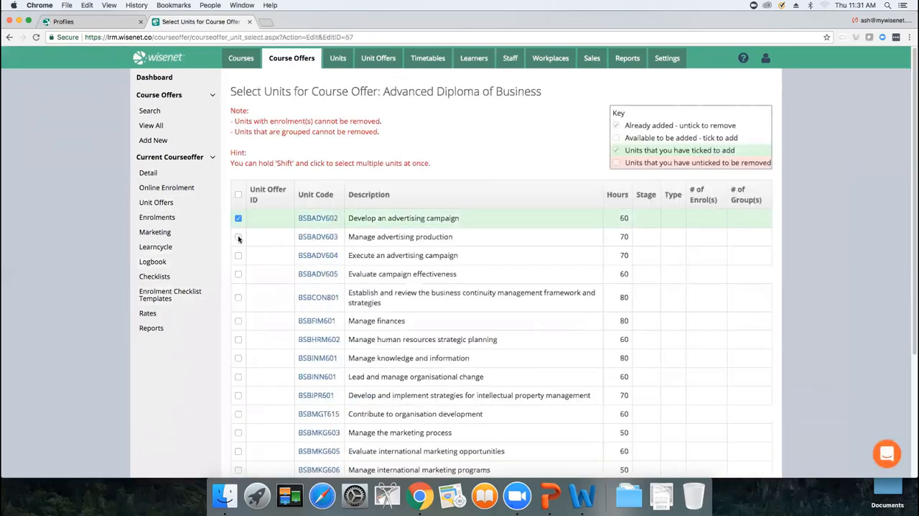
pyautogui.click(239, 236)
pyautogui.click(238, 274)
pyautogui.click(238, 296)
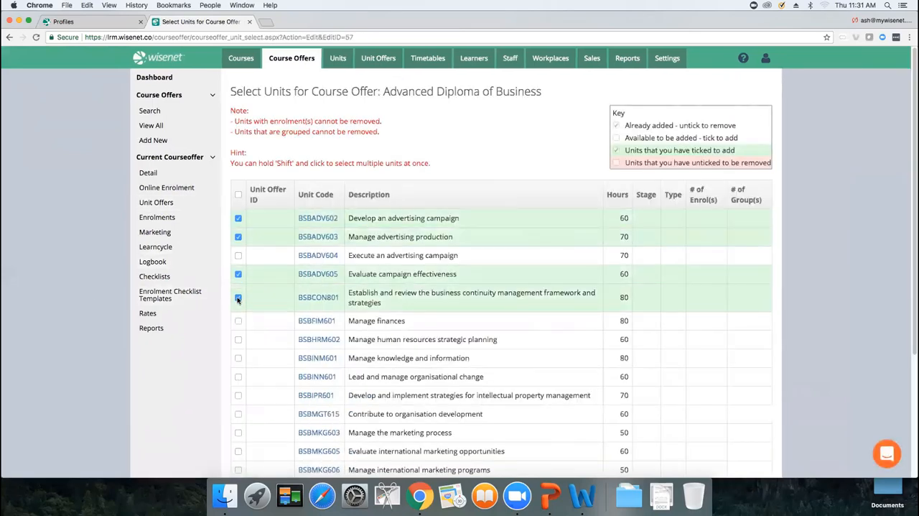
# Step: Include units BSBFIM601, BSBINM601, BSBINN601, BSBIPR601, BSBMGT615 and BSBMKG603 as well, and save the unit selection
pyautogui.click(238, 320)
pyautogui.click(239, 358)
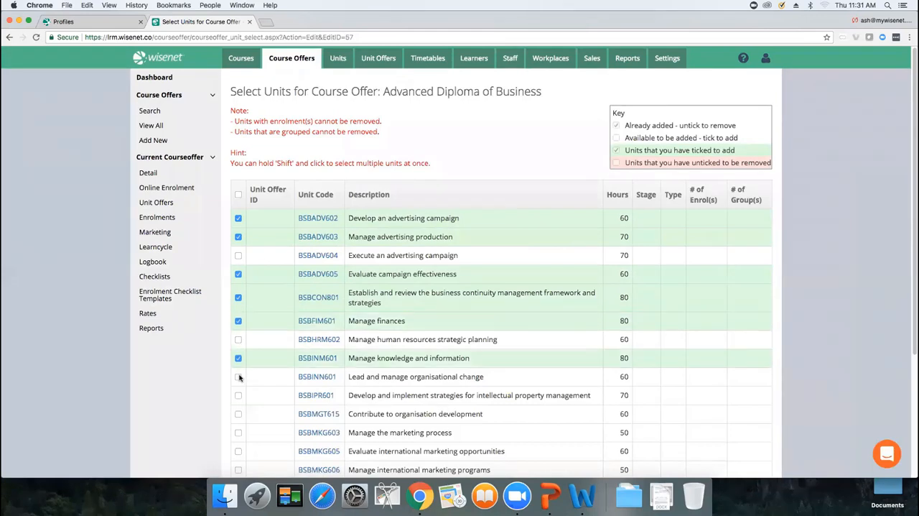
pyautogui.click(238, 377)
pyautogui.click(239, 395)
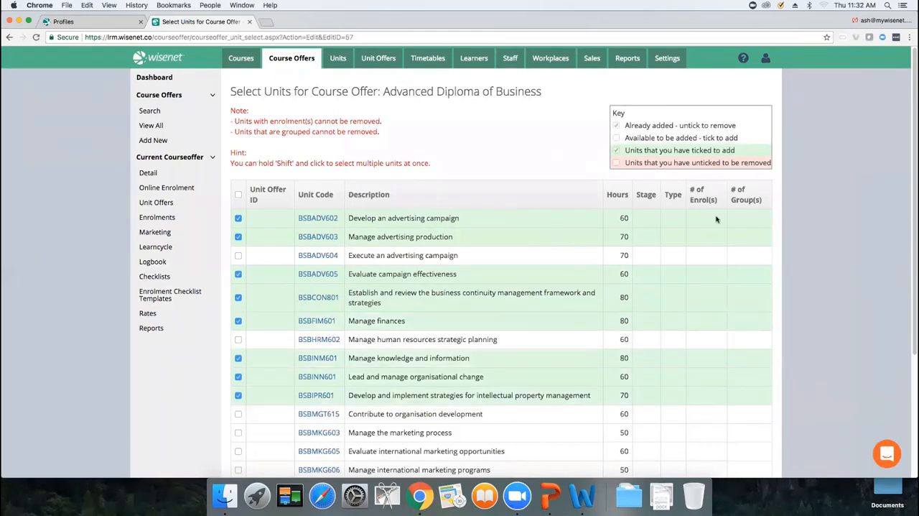
pyautogui.click(238, 413)
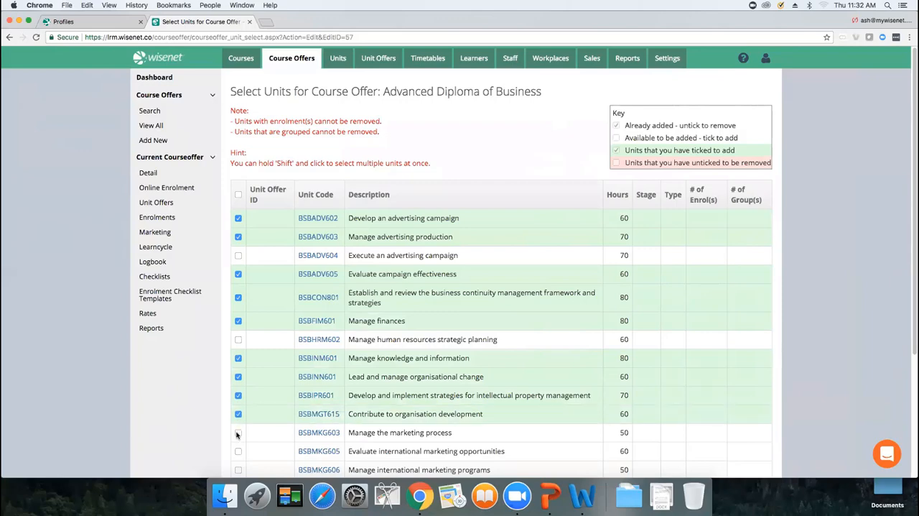
pyautogui.click(238, 434)
pyautogui.scroll(-1, 911, 263)
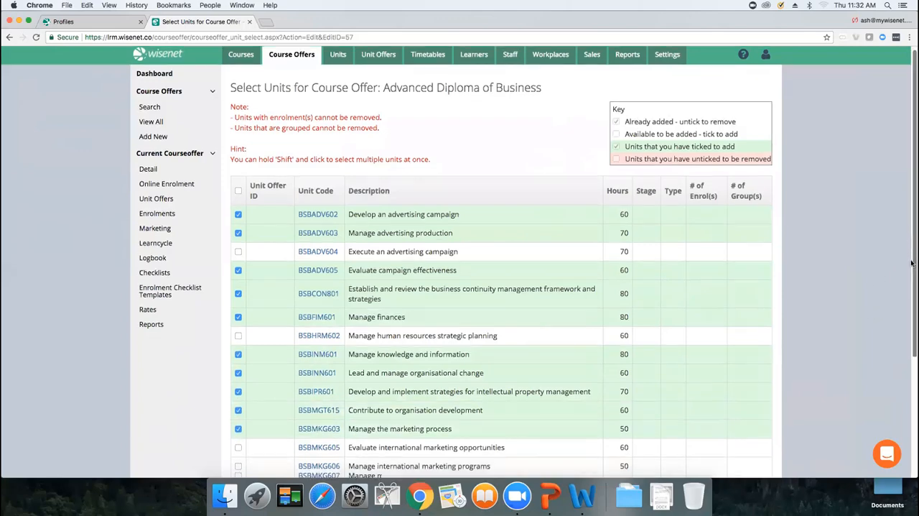
pyautogui.moveTo(912, 264); pyautogui.dragTo(913, 448)
pyautogui.click(317, 412)
pyautogui.click(309, 426)
pyautogui.click(401, 403)
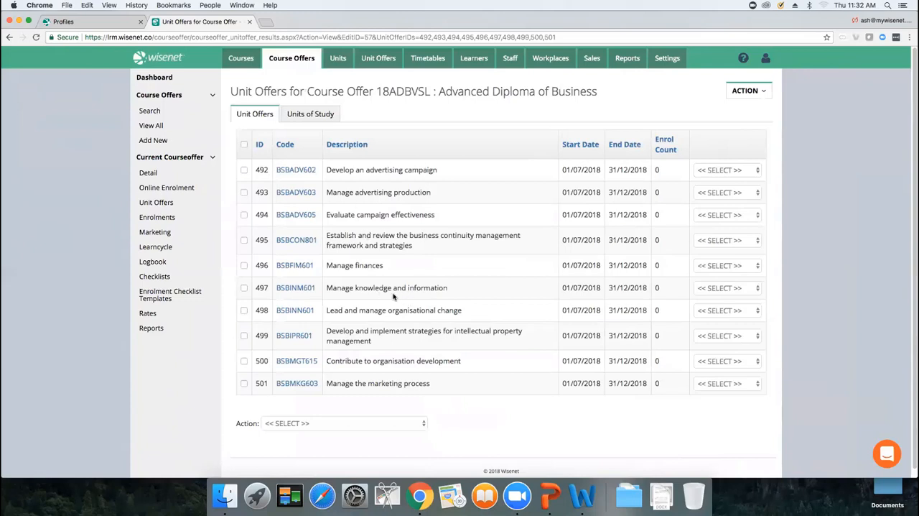
# Step: Examine the fields for setting defaults on the BSBADV602 and BSBADV605 unit offers, and clear the selection
pyautogui.click(244, 170)
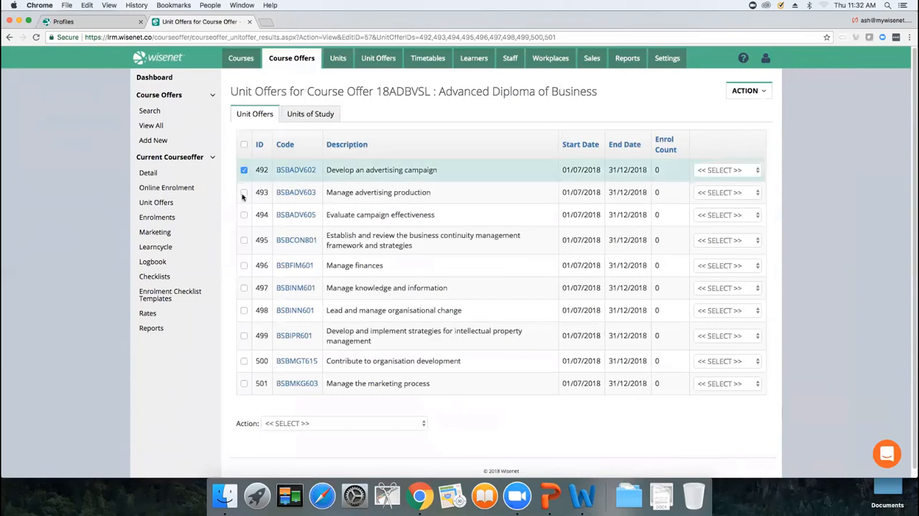
pyautogui.click(244, 215)
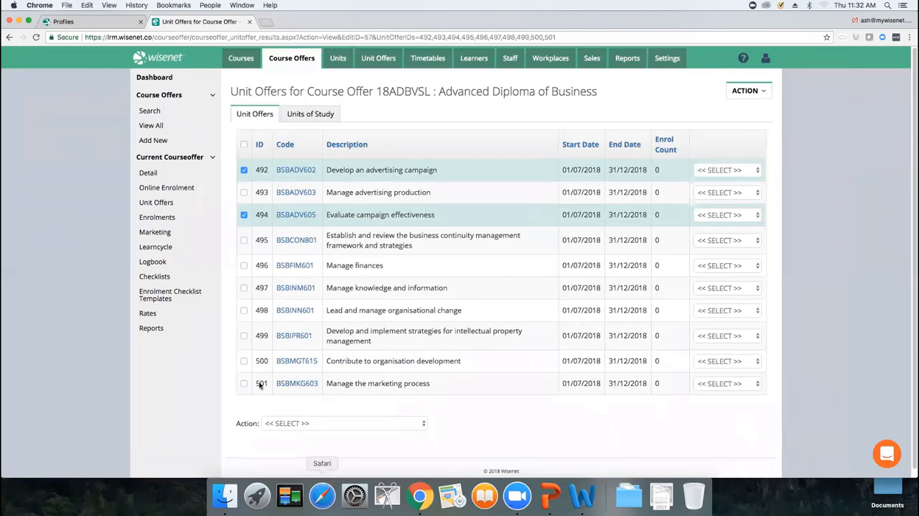
pyautogui.click(314, 424)
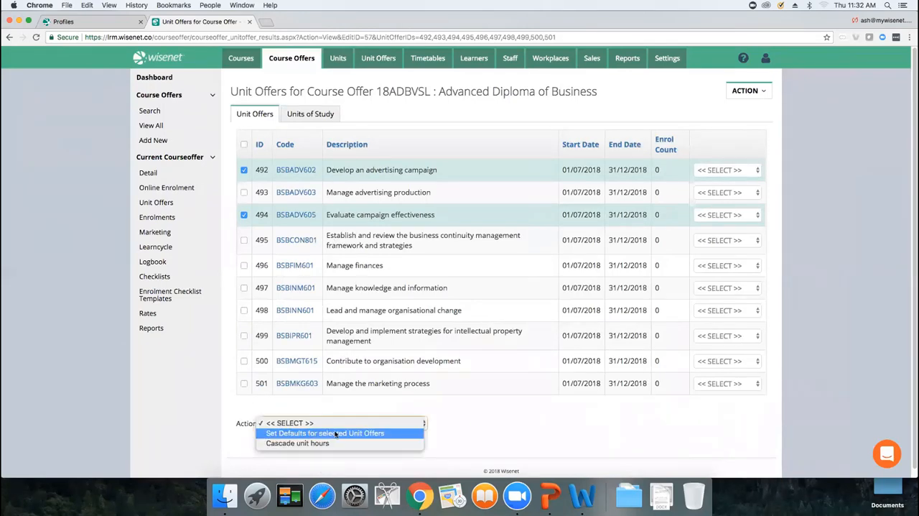
pyautogui.click(316, 433)
pyautogui.scroll(-5, 911, 304)
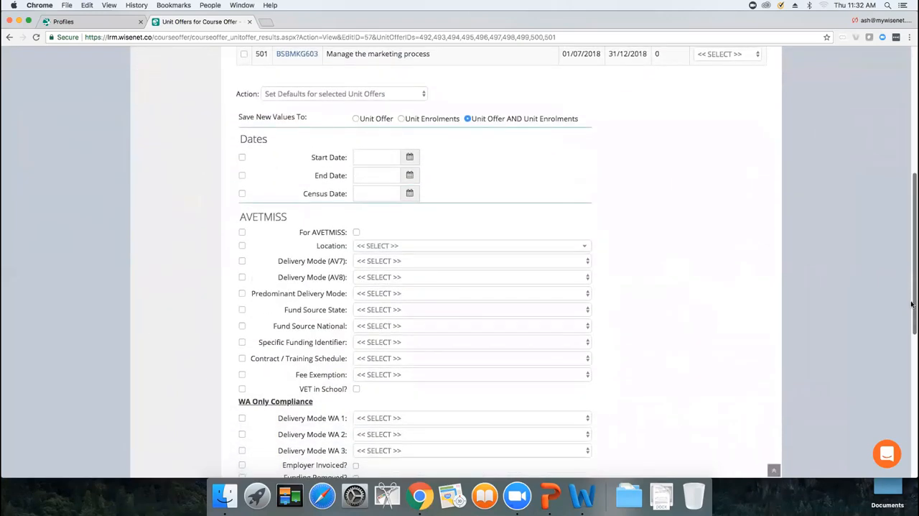
pyautogui.moveTo(911, 304); pyautogui.dragTo(883, 414)
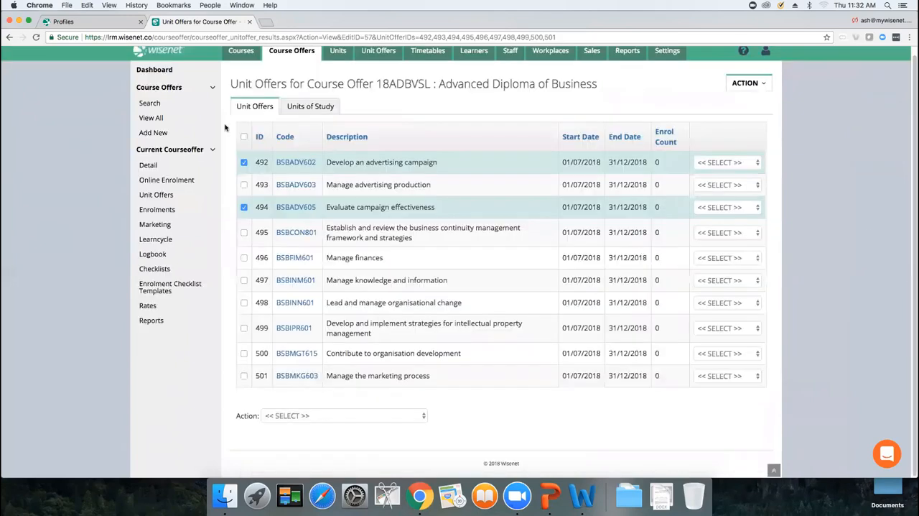
pyautogui.click(244, 207)
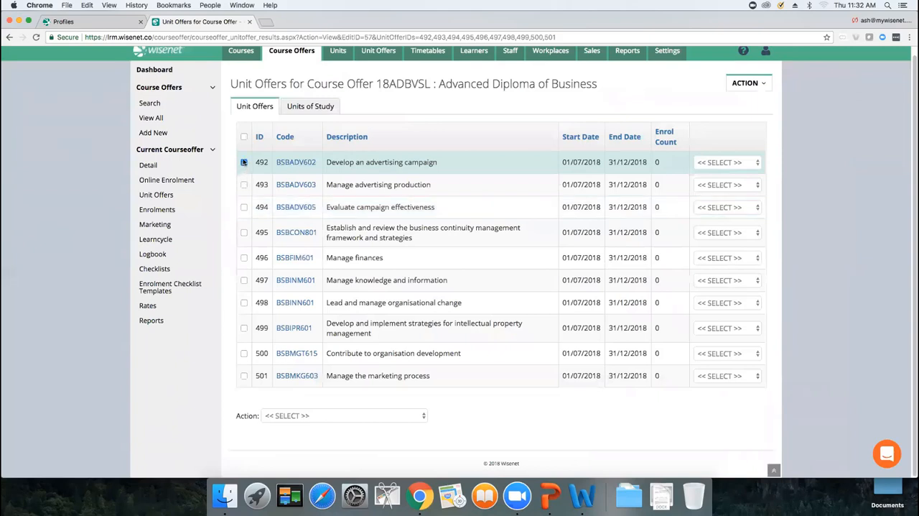
# Step: Start a new unit of study with code UoS1 and description Unit of Study 1, and open its census date calendar at August 2018
pyautogui.click(301, 110)
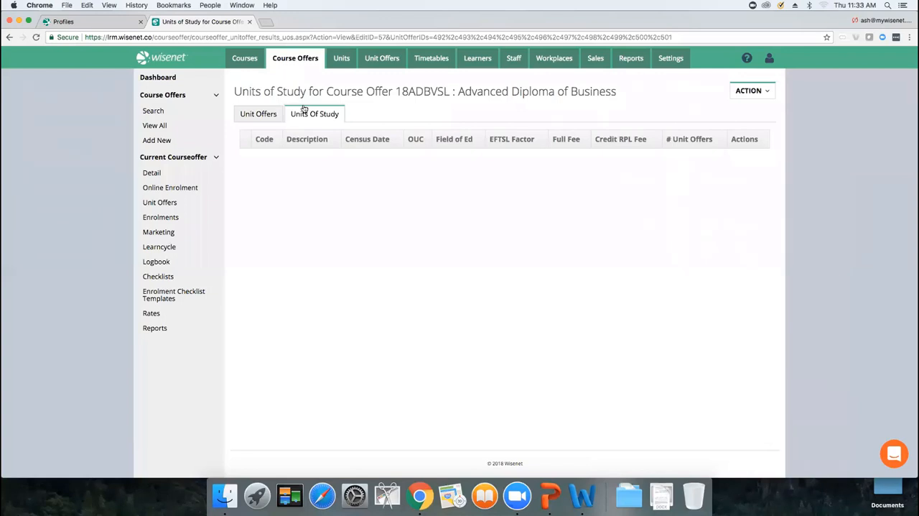
pyautogui.click(766, 92)
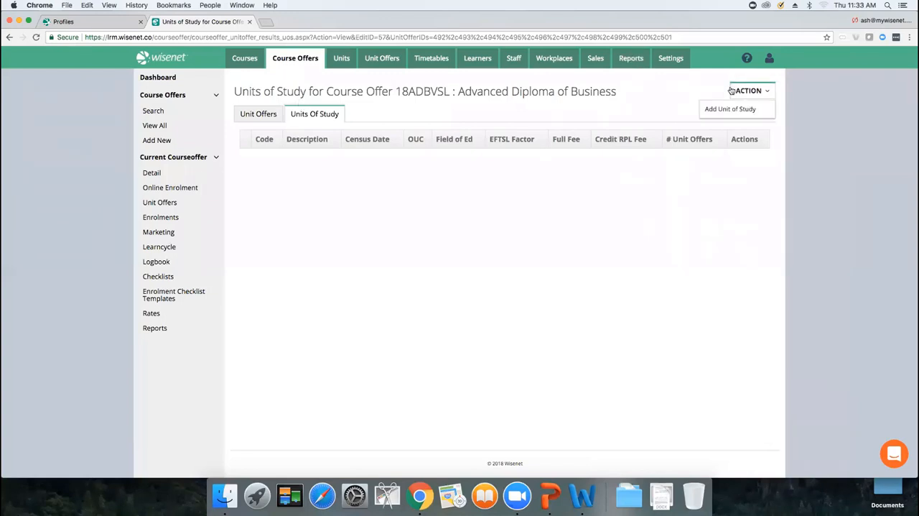
pyautogui.click(741, 112)
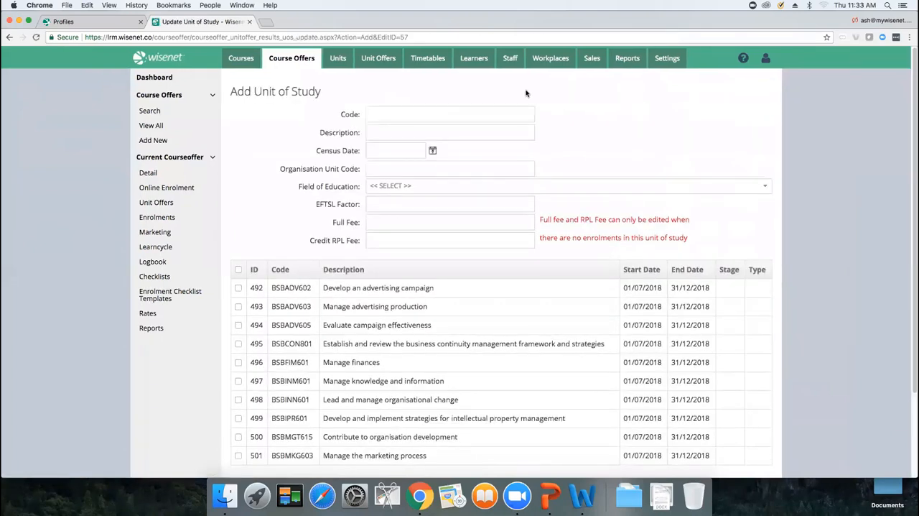
pyautogui.click(492, 112)
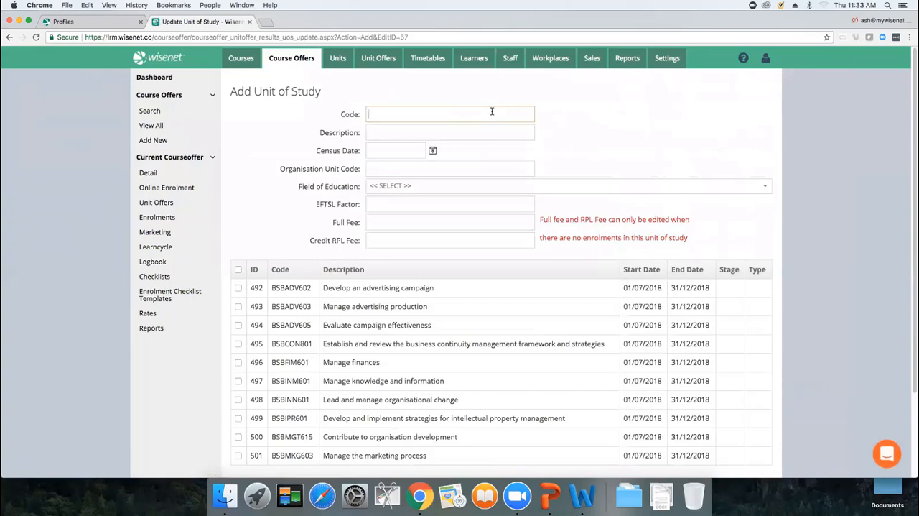
pyautogui.write('UoS1')
pyautogui.click(462, 131)
pyautogui.write('Unit of Study 1')
pyautogui.click(432, 150)
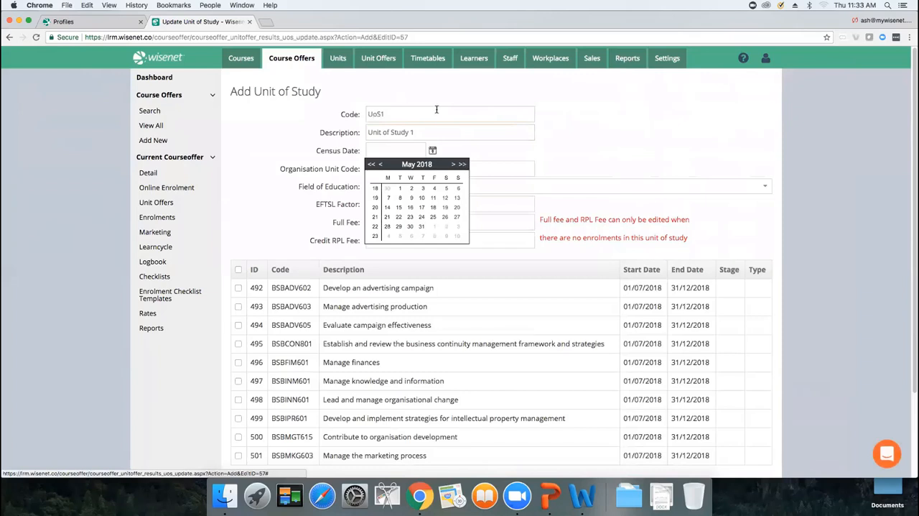
pyautogui.click(454, 164)
pyautogui.click(454, 164)
pyautogui.click(453, 164)
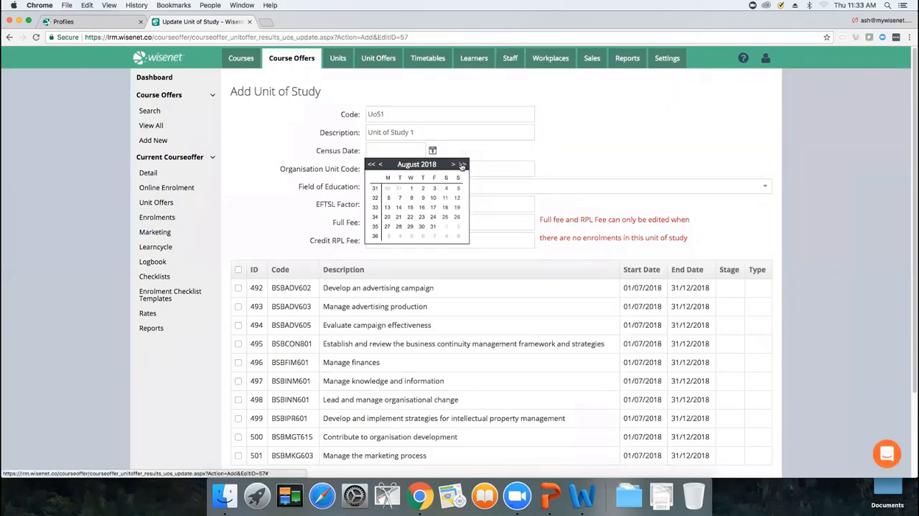
# Step: Search the web in a new tab for "census date calculator" and open the Department of Education and Training's calculator page
pyautogui.click(266, 23)
pyautogui.write('census da')
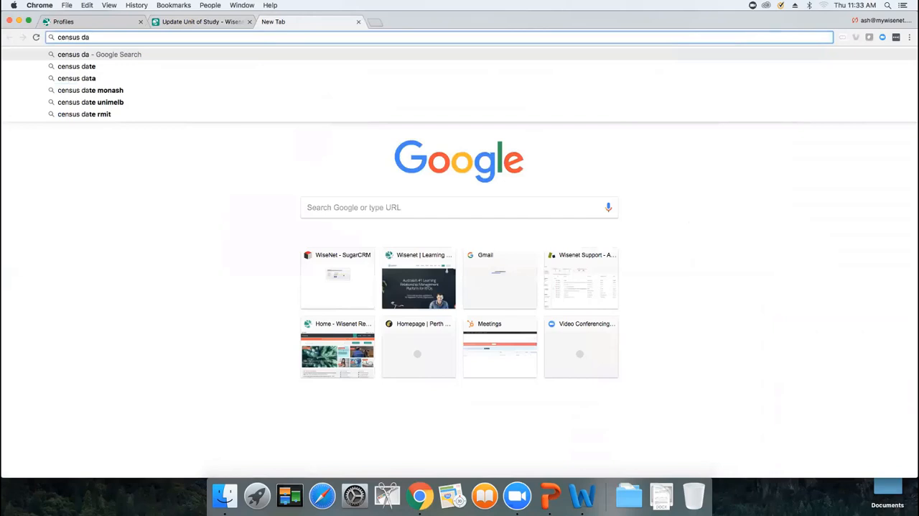
pyautogui.write('te calculat')
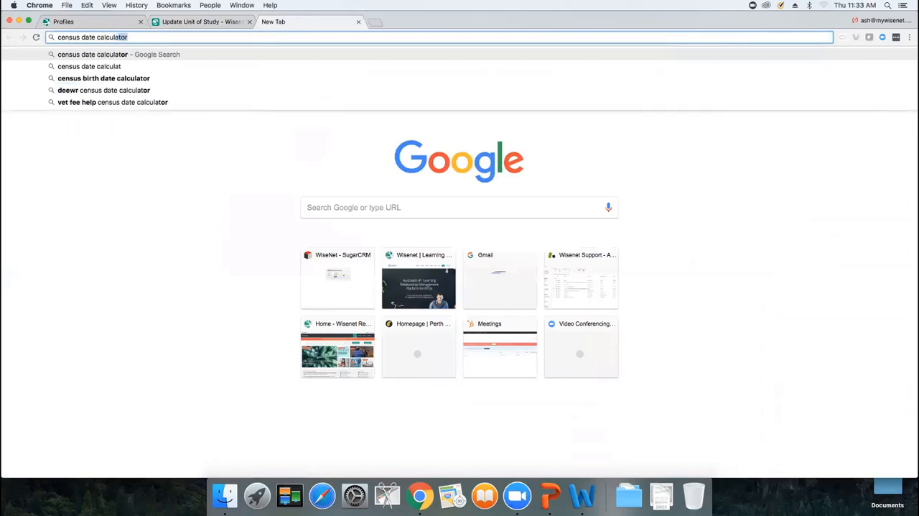
pyautogui.press('Return')
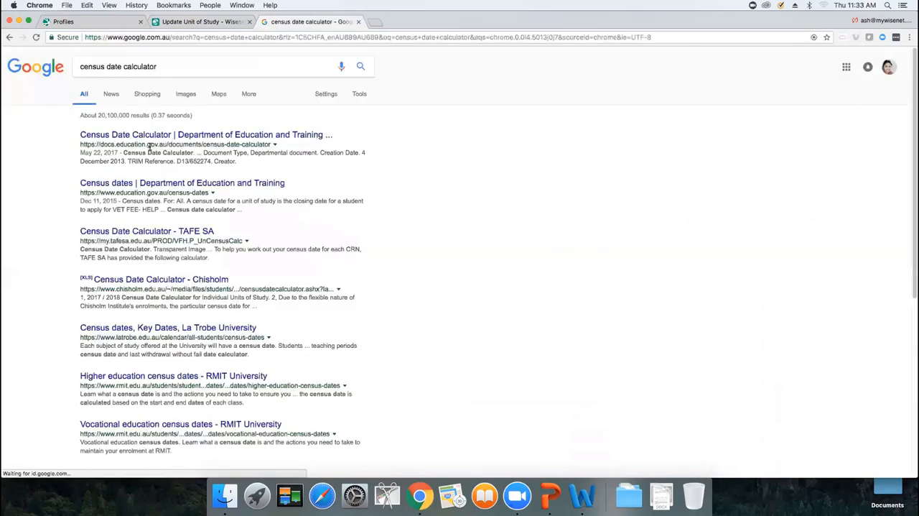
pyautogui.click(153, 138)
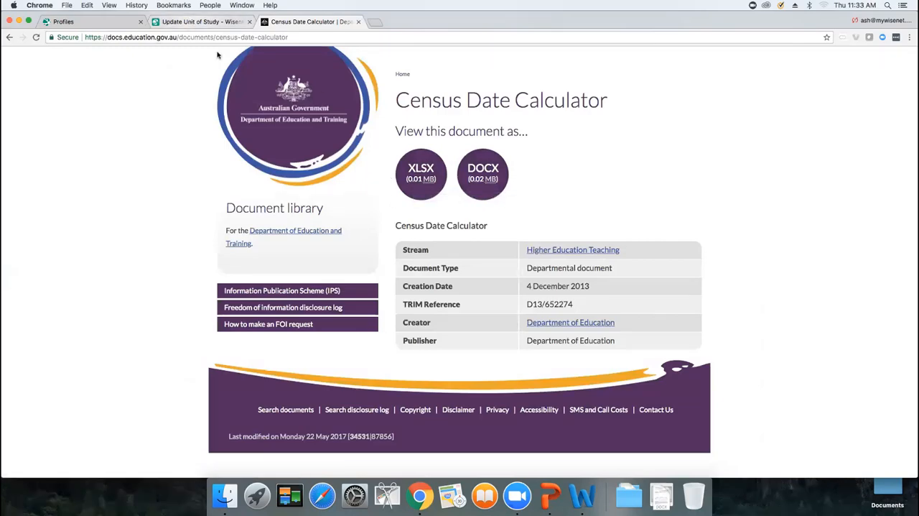
# Step: Return to the Add Unit of Study form and set the census date to 17/08/2018
pyautogui.click(201, 22)
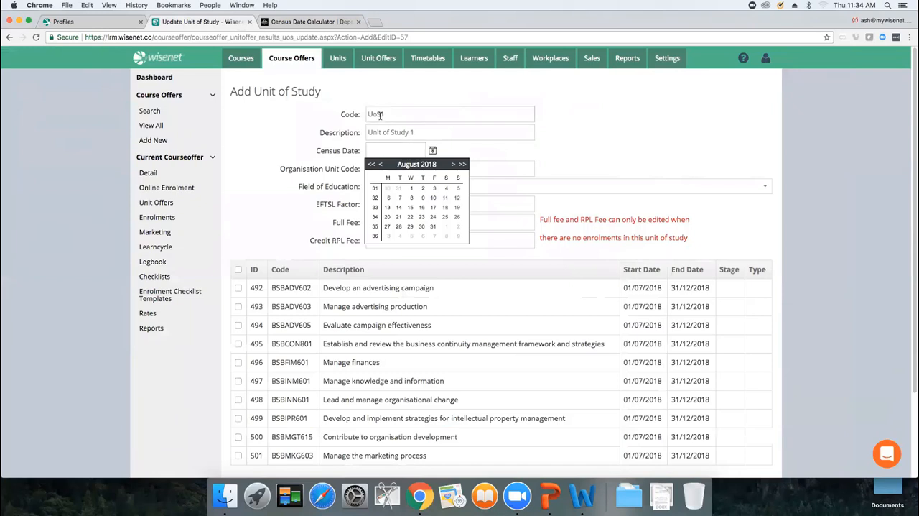
pyautogui.write('17/08/2018')
pyautogui.click(403, 167)
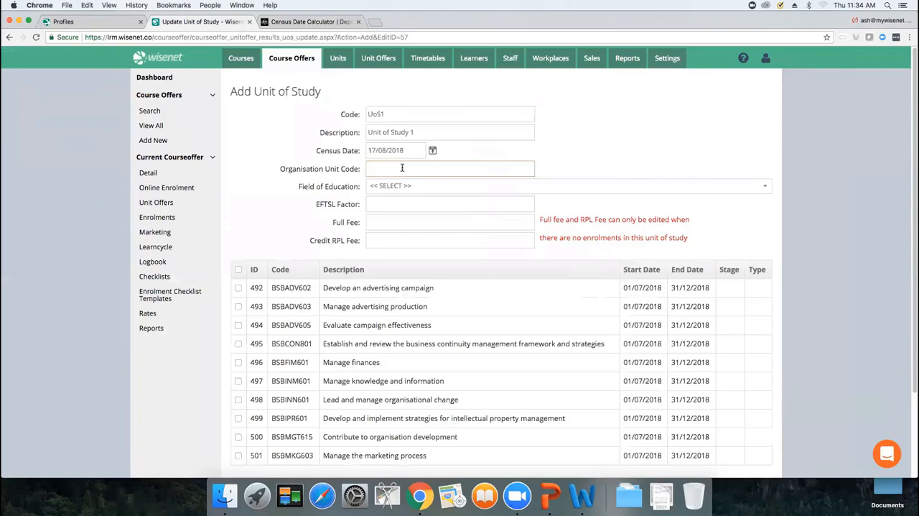
# Step: Search the web for "heimshelp" in a new tab and open the HEIMSHELP Data Element Dictionary
pyautogui.click(377, 23)
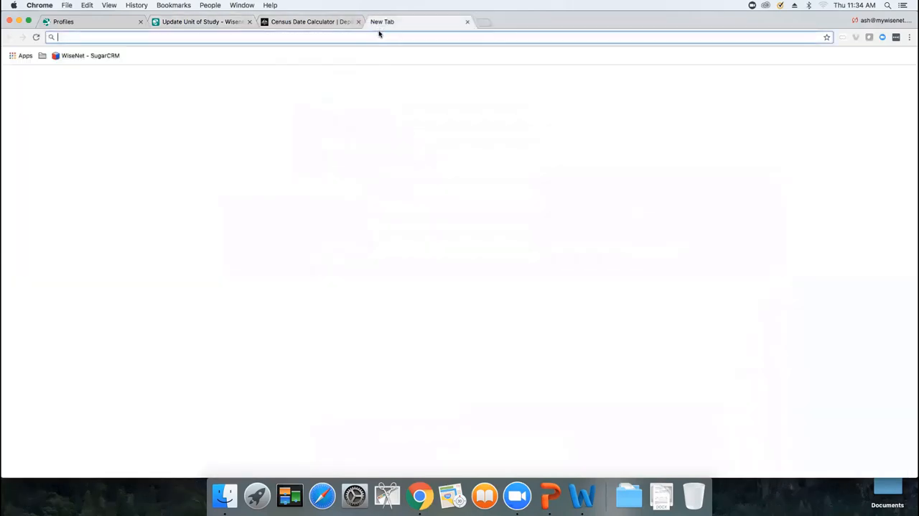
pyautogui.write('heimshelp')
pyautogui.press('Return')
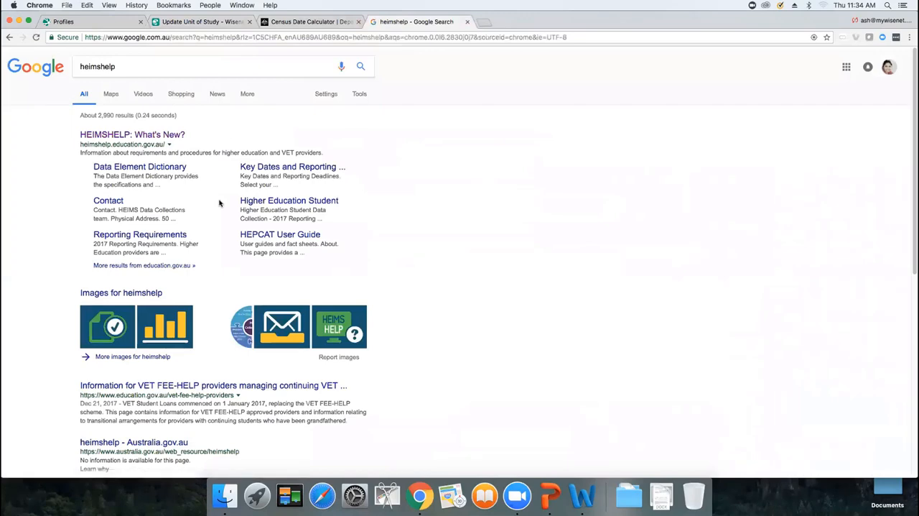
pyautogui.click(125, 169)
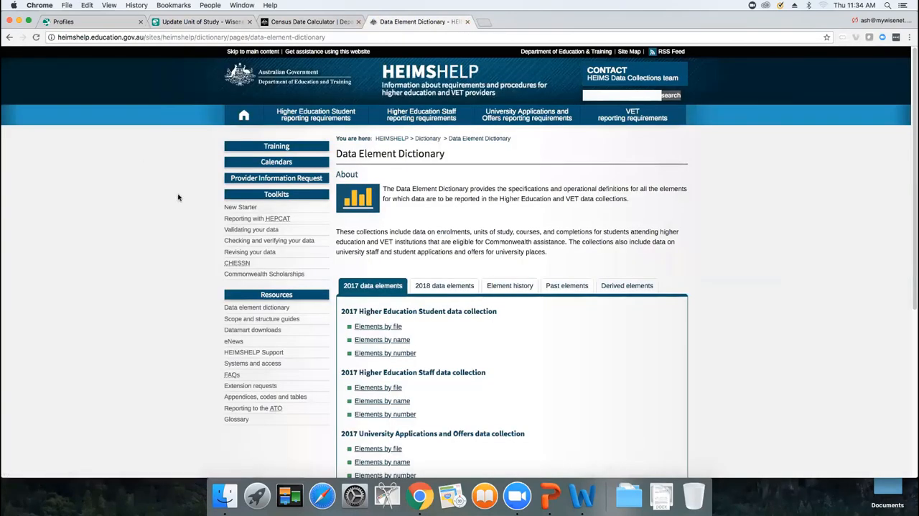
# Step: Open the list of elements by name for the 2018 VET data collections
pyautogui.click(443, 291)
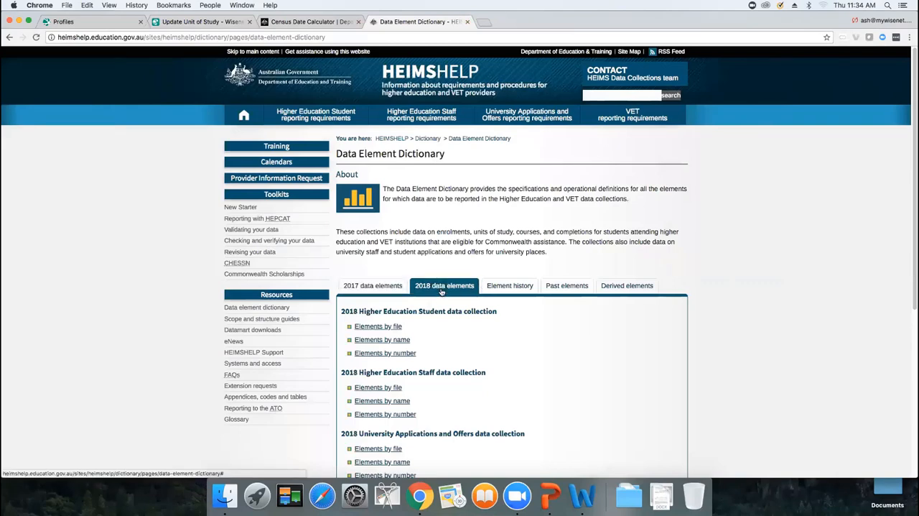
pyautogui.scroll(-2, 909, 233)
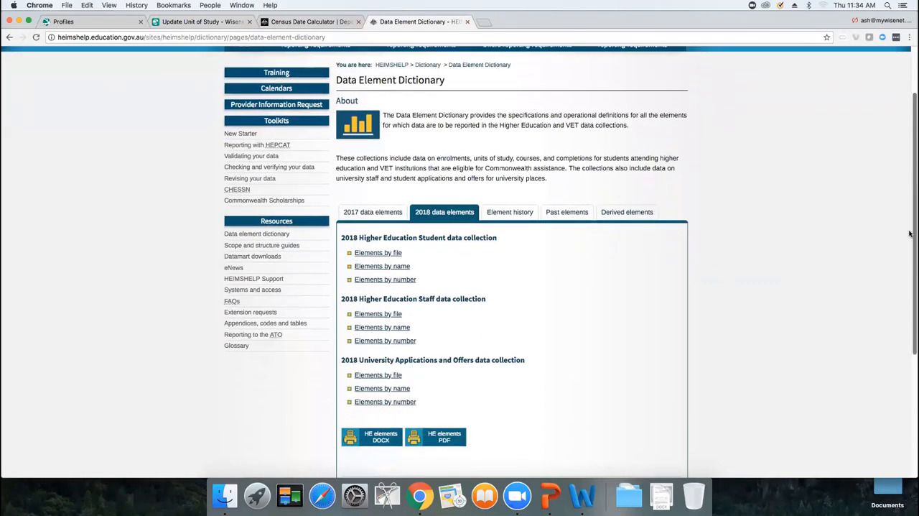
pyautogui.scroll(-4, 910, 233)
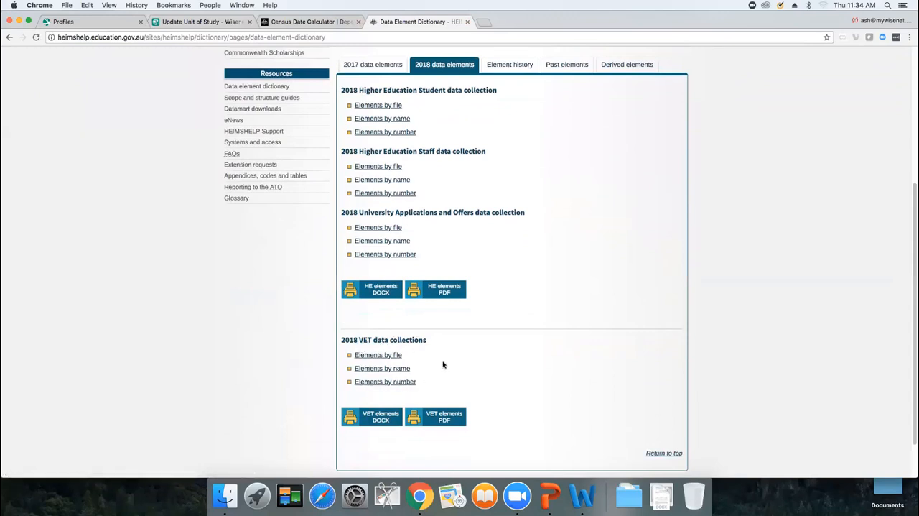
pyautogui.click(377, 371)
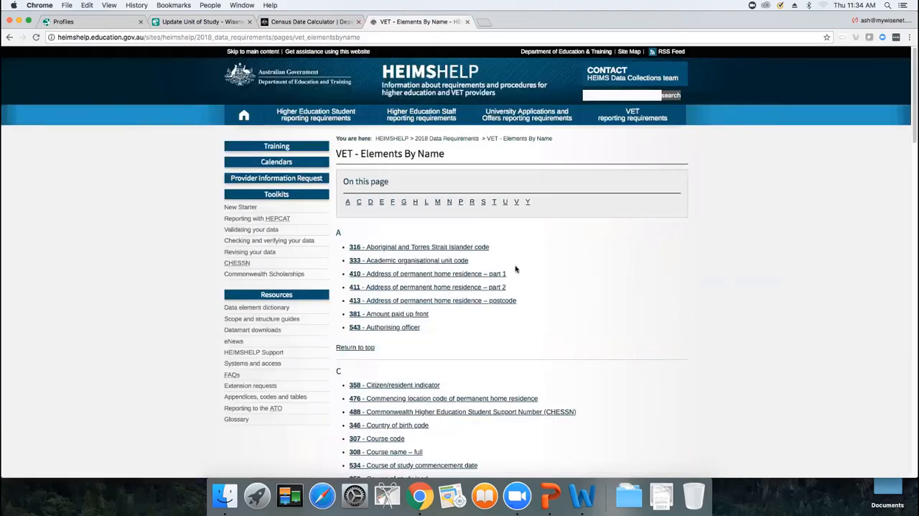
# Step: Find "orga" on the elements page and open element 333, Academic organisational unit code
pyautogui.press('super+f')
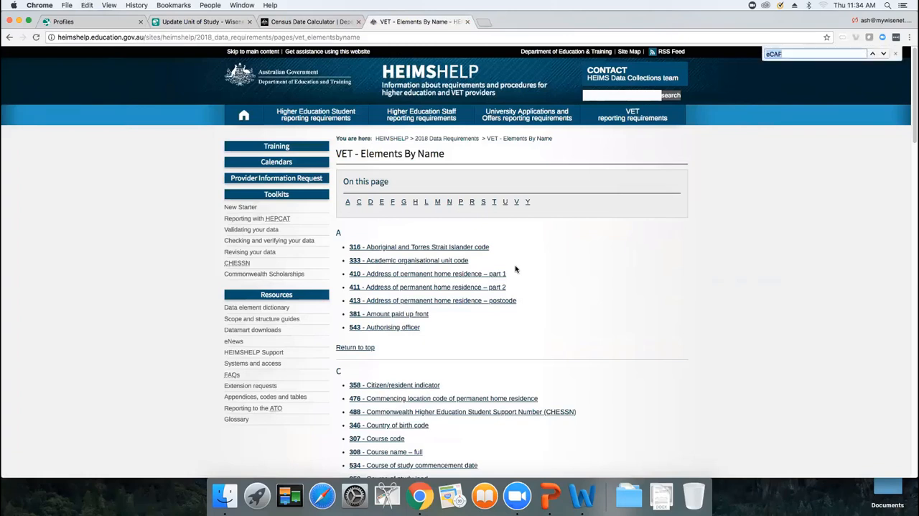
pyautogui.write('oran')
pyautogui.press('BackSpace')
pyautogui.press('BackSpace')
pyautogui.write('ga')
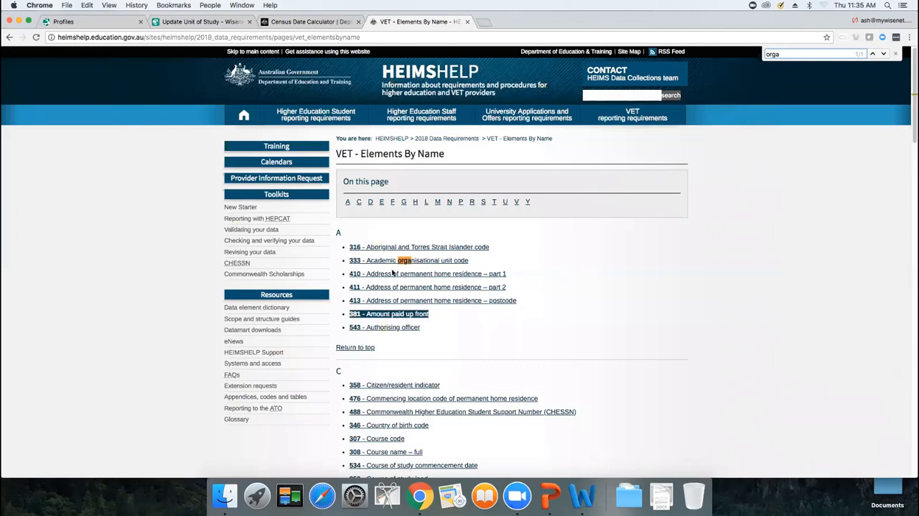
pyautogui.click(423, 261)
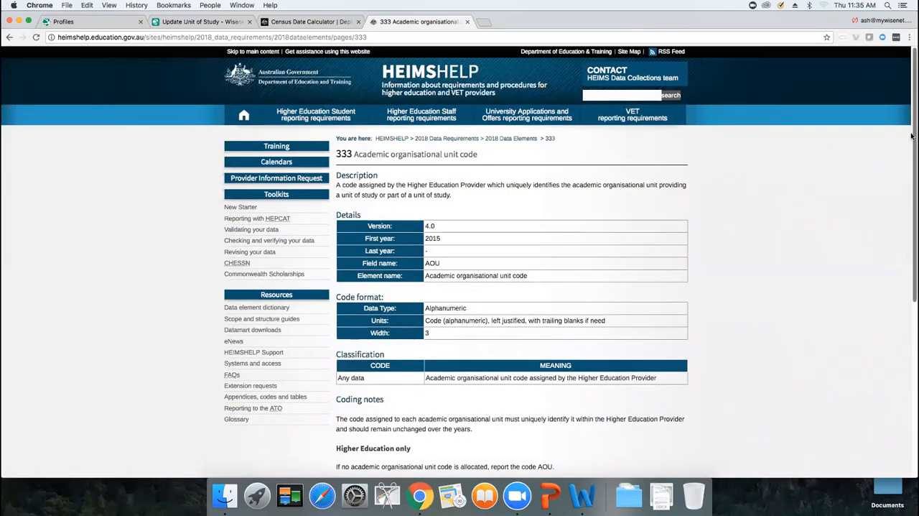
# Step: Read the coding notes for element 333, highlighting the VET-only rule on which code to report
pyautogui.moveTo(912, 139); pyautogui.dragTo(911, 321)
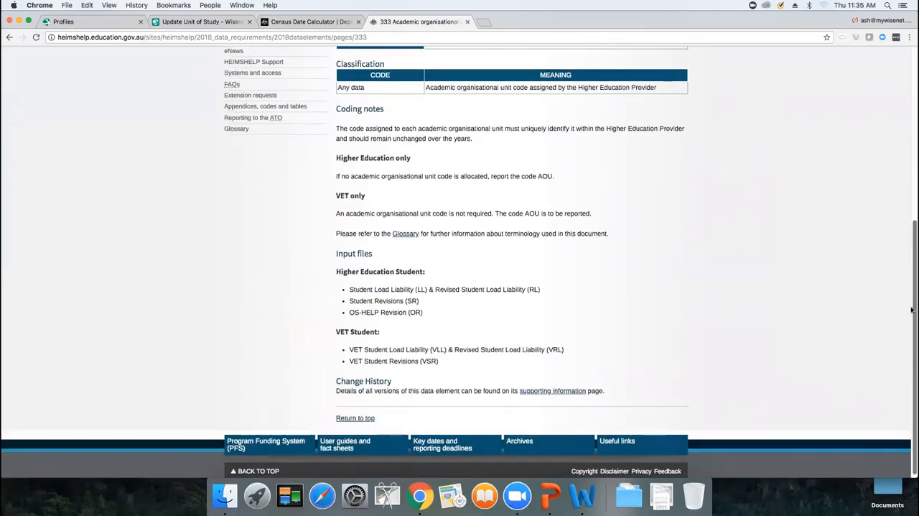
pyautogui.tripleClick(373, 108)
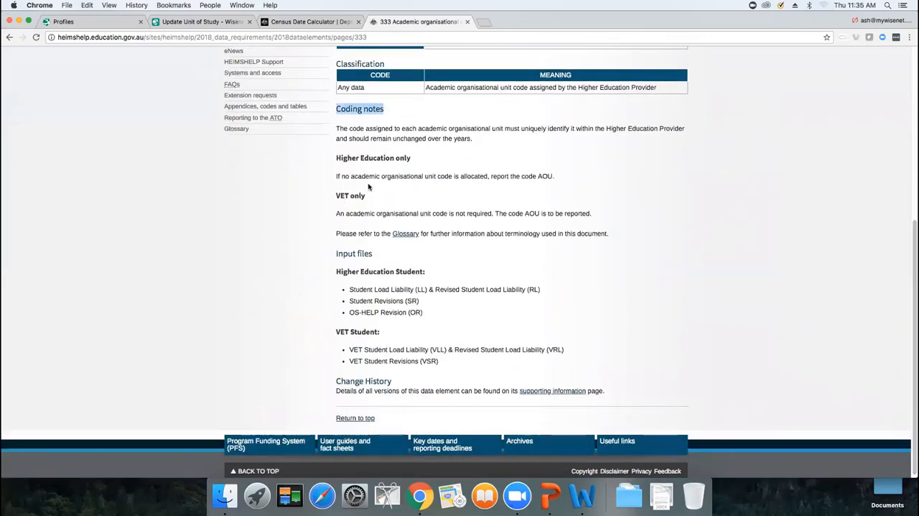
pyautogui.moveTo(331, 192); pyautogui.dragTo(574, 229)
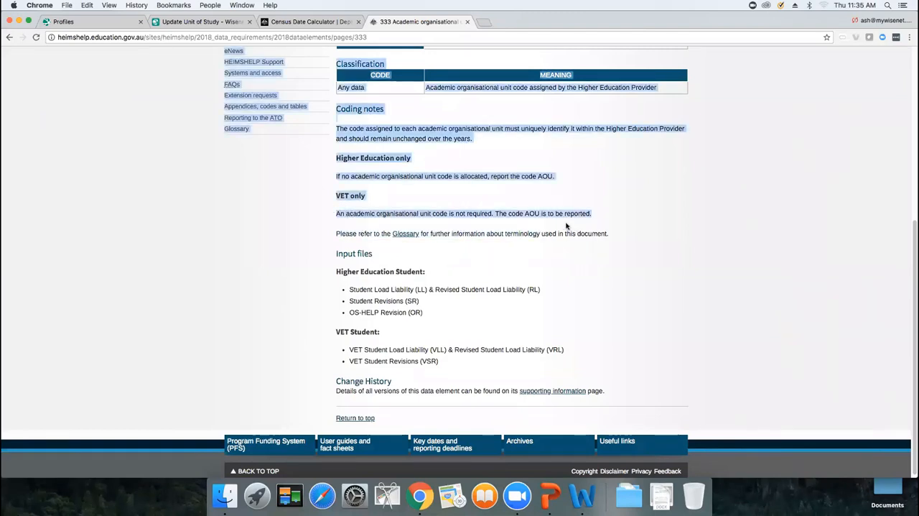
pyautogui.click(567, 225)
pyautogui.moveTo(505, 212); pyautogui.dragTo(601, 214)
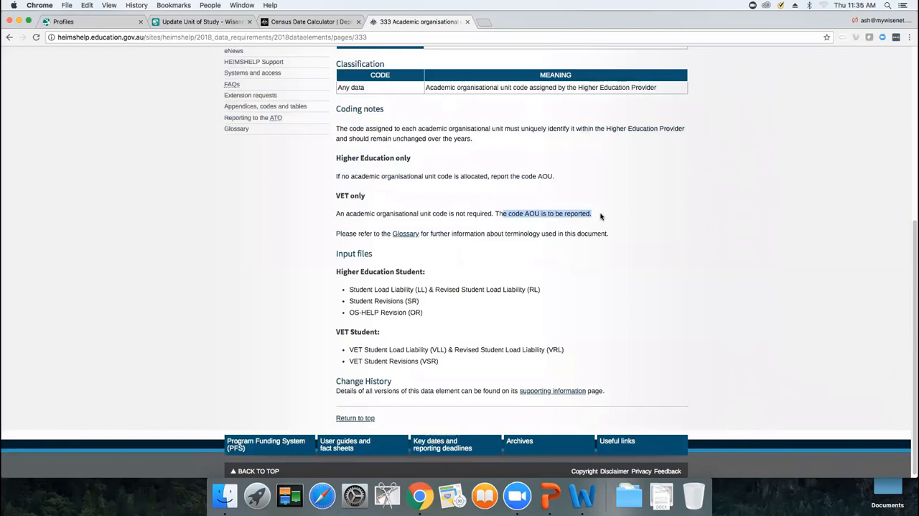
pyautogui.click(535, 212)
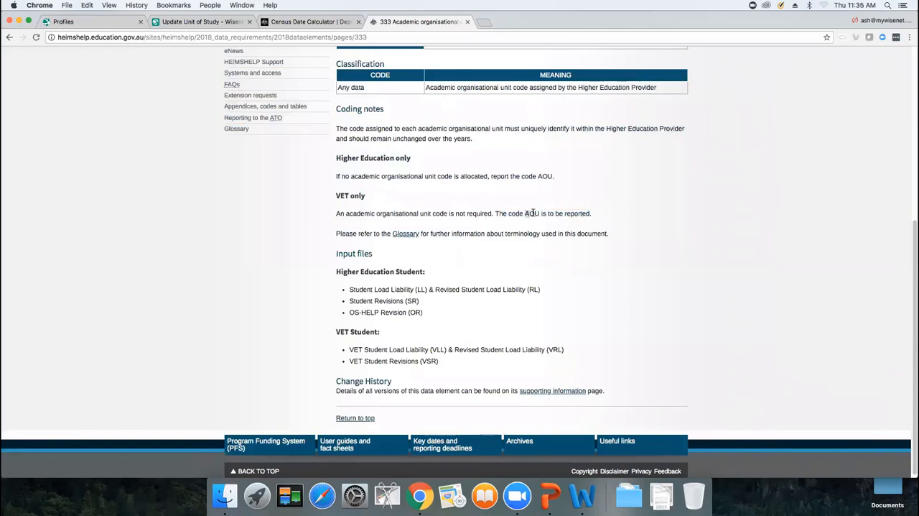
pyautogui.doubleClick(533, 213)
# Step: Return to the Add Unit of Study form and set organisation unit code AOU and field of education 080399 Business and Management, n.e.c
pyautogui.click(207, 21)
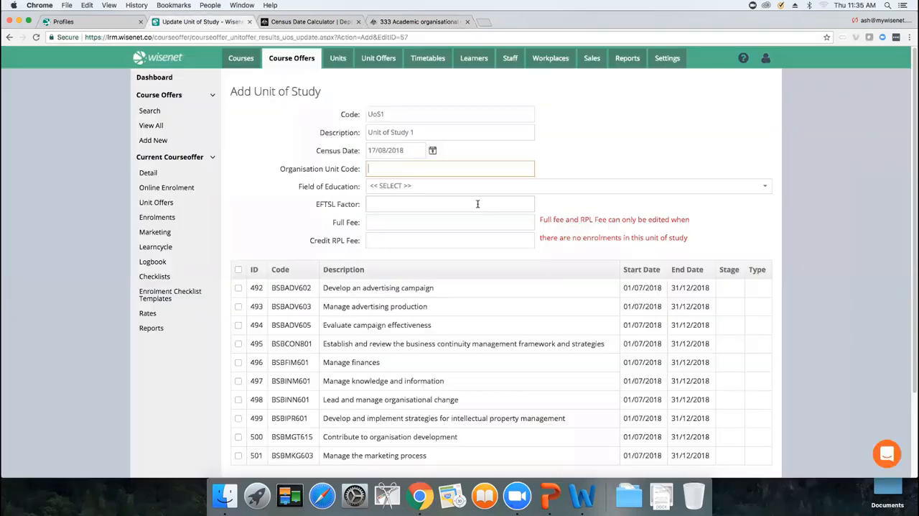
pyautogui.write('AOU')
pyautogui.click(403, 186)
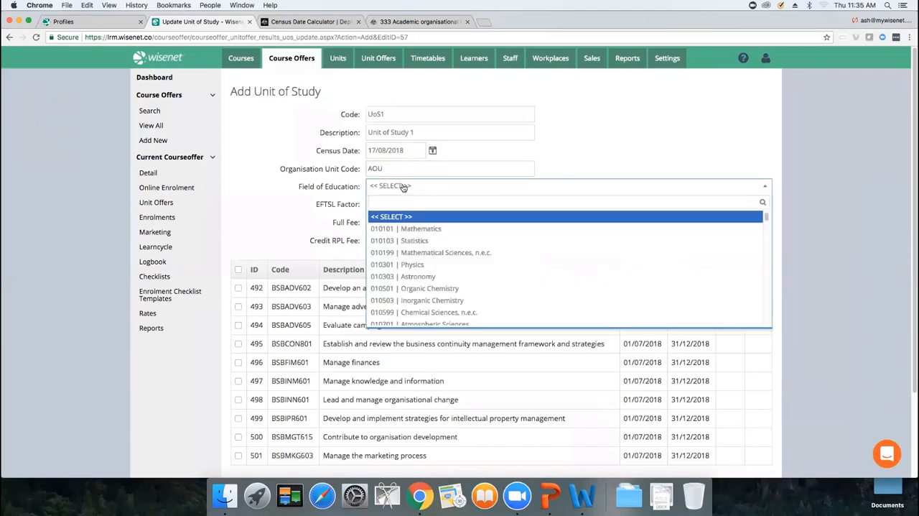
pyautogui.write('busi')
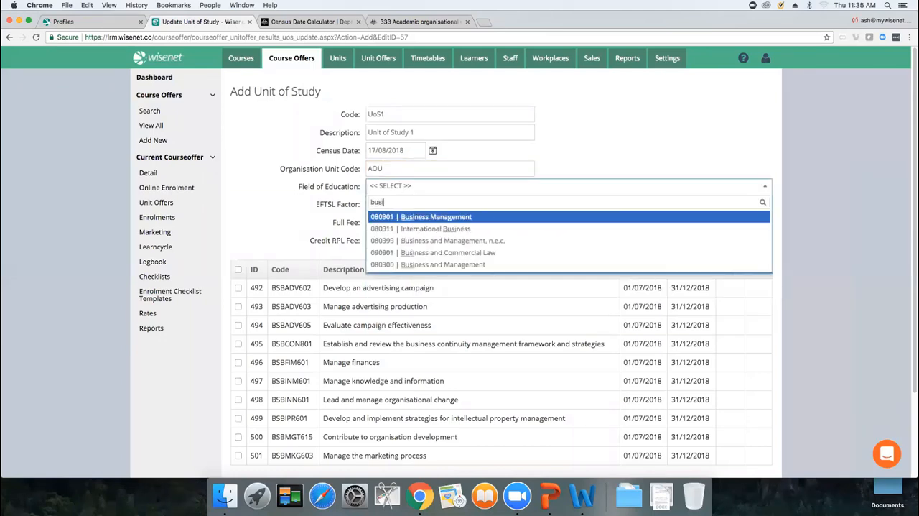
pyautogui.click(423, 240)
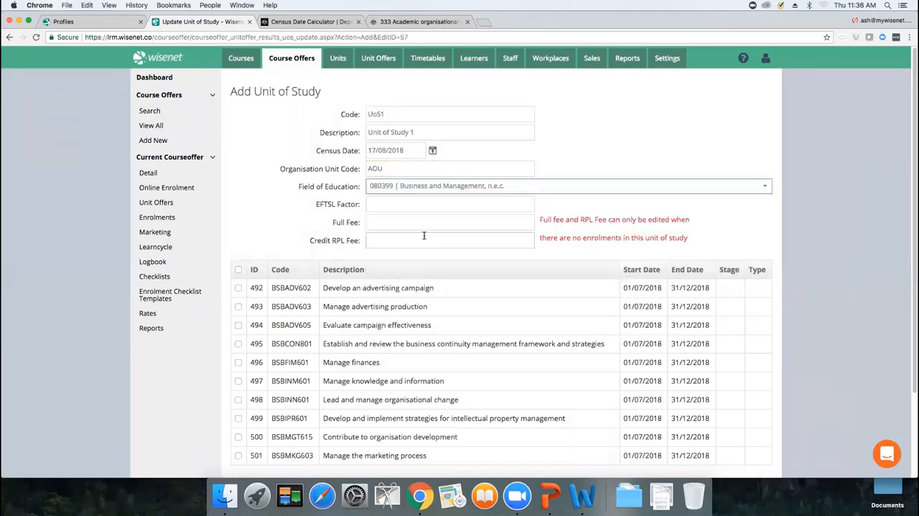
# Step: Set the unit of study's EFTSL factor to 0.25, full fee to 3000 and credit RPL fee to 0
pyautogui.click(394, 204)
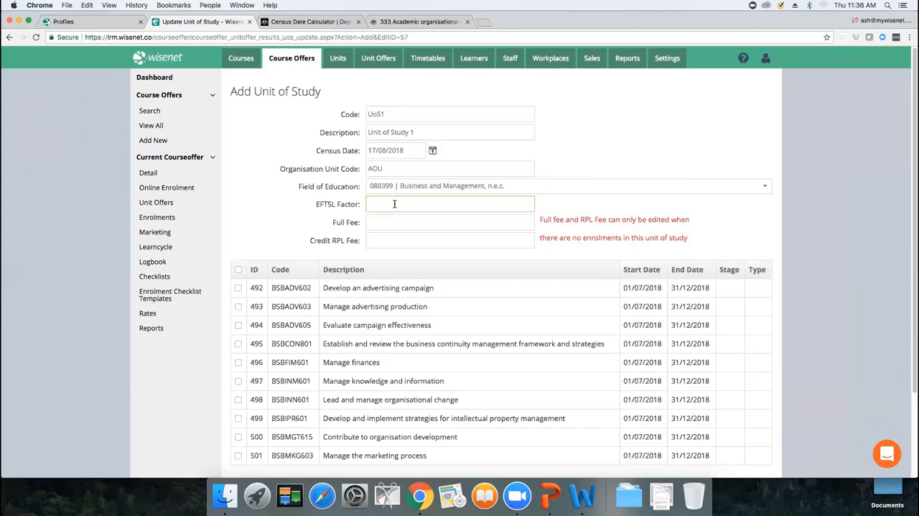
pyautogui.write('0.25')
pyautogui.click(395, 221)
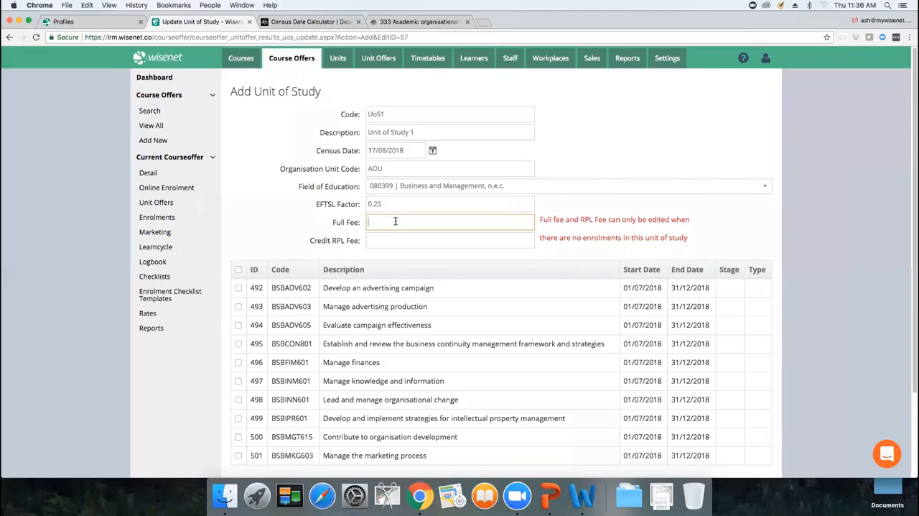
pyautogui.write('3000')
pyautogui.click(399, 239)
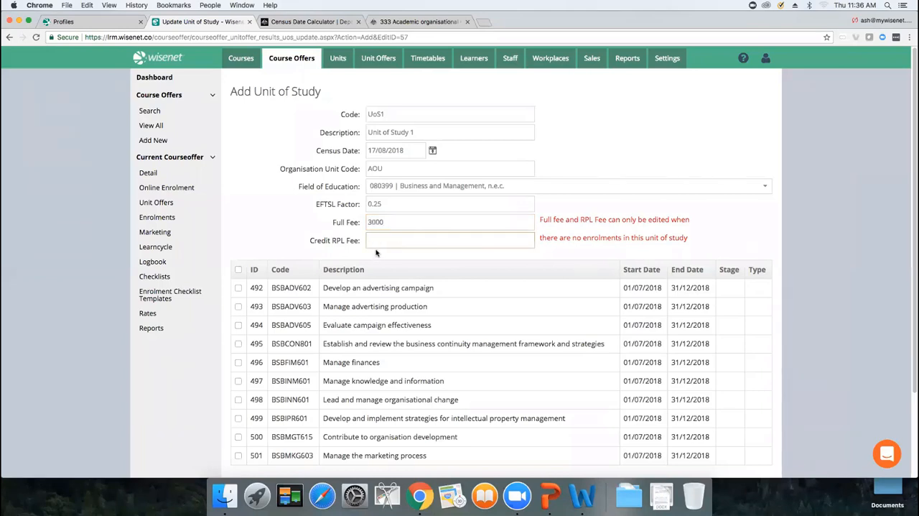
pyautogui.write('0')
pyautogui.press('Tab')
# Step: Include unit offers BSBADV602, BSBADV603 and BSBADV605 in the unit of study and save it
pyautogui.click(238, 288)
pyautogui.click(238, 306)
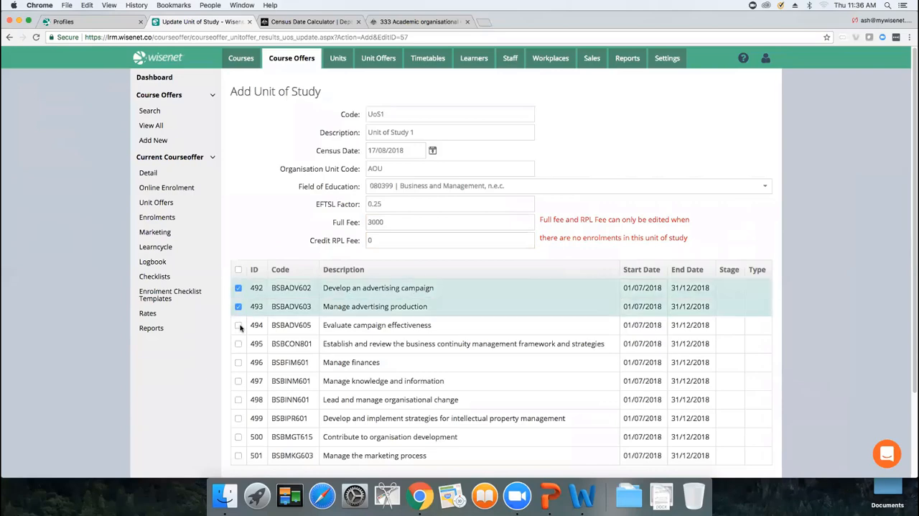
pyautogui.click(238, 325)
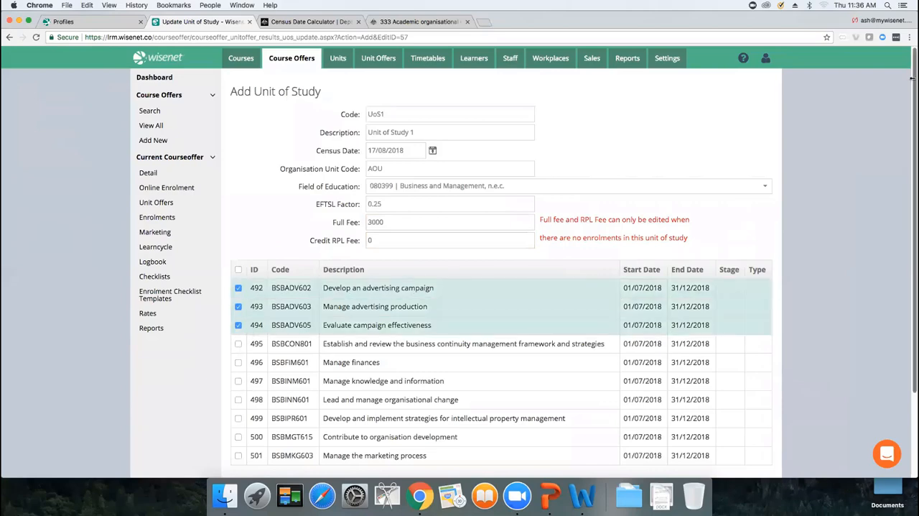
pyautogui.scroll(-3, 529, 289)
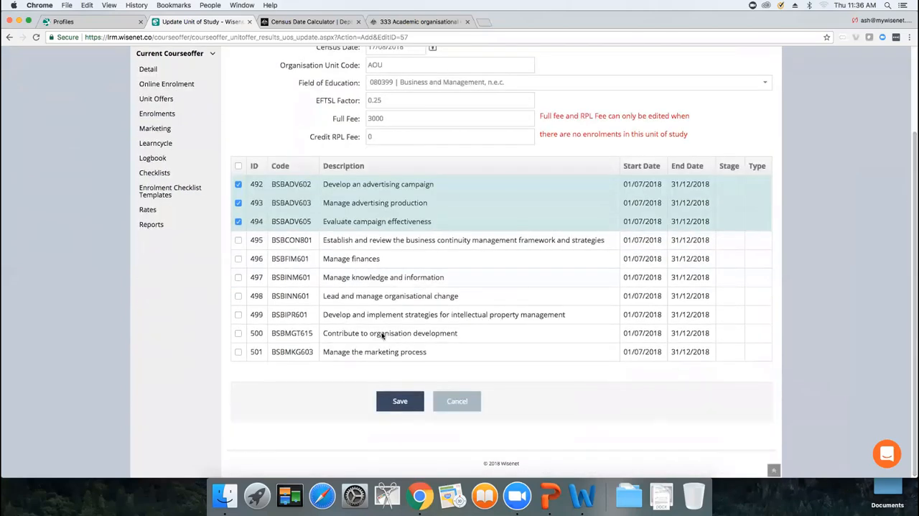
pyautogui.click(392, 403)
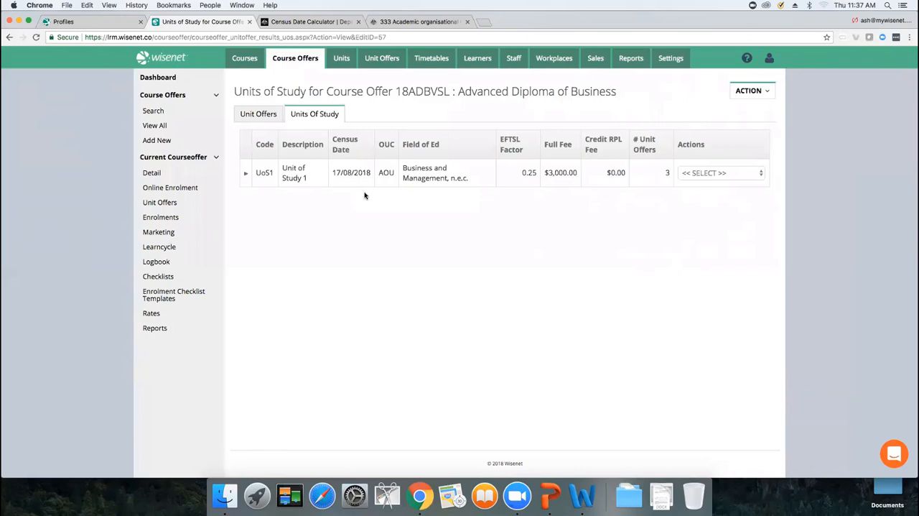
# Step: Start a copy of UoS1 with census date 15/11/2018 and "Nov" replacing the code's "Copy Of" prefix, and cancel it
pyautogui.click(716, 173)
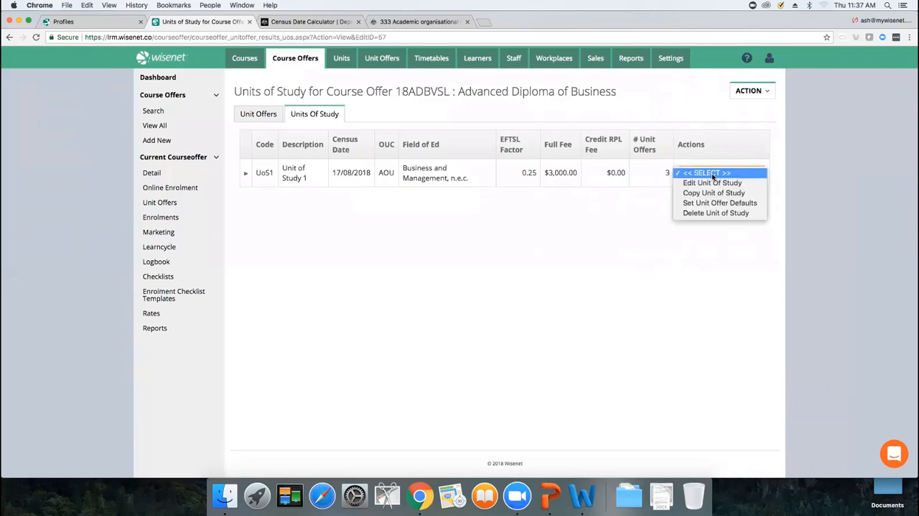
pyautogui.click(724, 193)
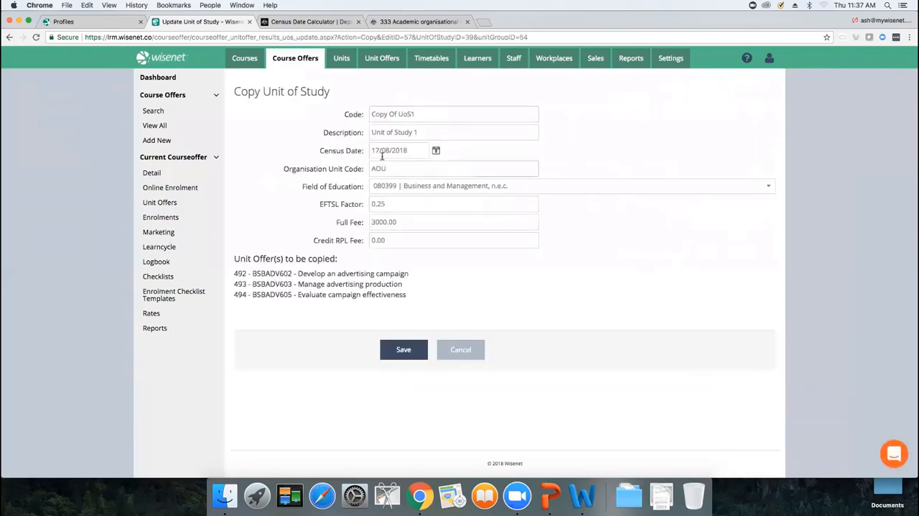
pyautogui.click(436, 152)
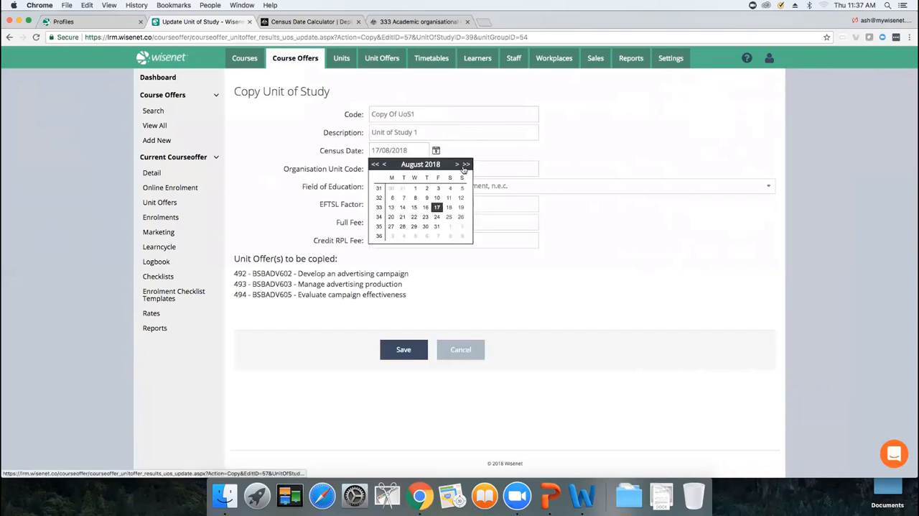
pyautogui.click(457, 163)
pyautogui.click(457, 164)
pyautogui.click(456, 164)
pyautogui.click(426, 207)
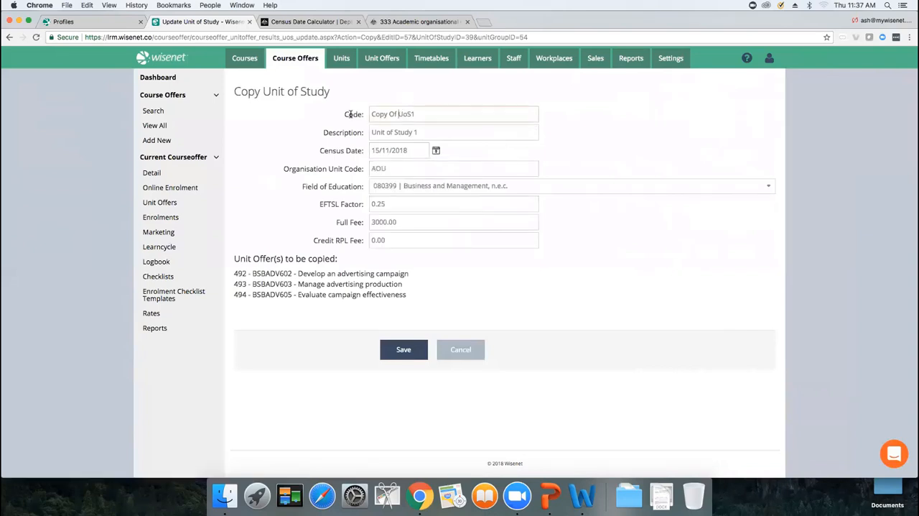
pyautogui.moveTo(399, 113); pyautogui.dragTo(331, 117)
pyautogui.press('BackSpace')
pyautogui.write('Nov')
pyautogui.click(465, 345)
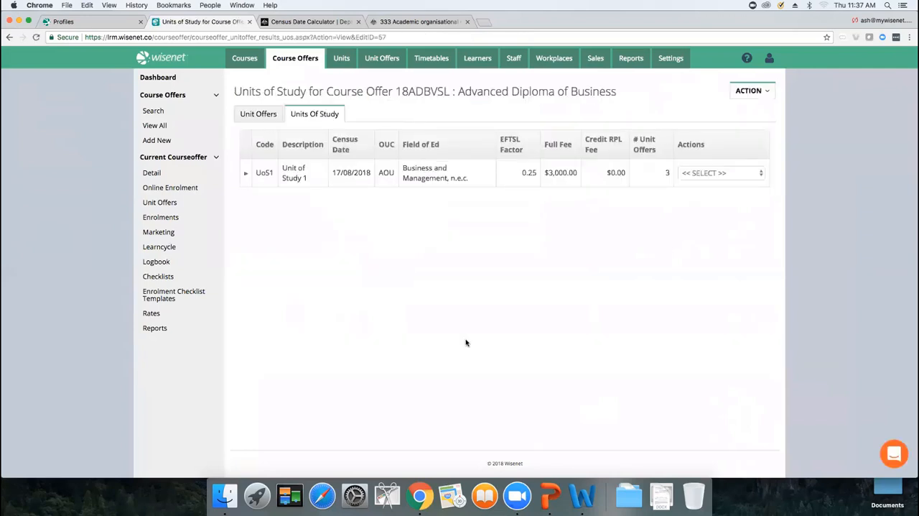
# Step: Open a blank Add Unit of Study form for the course offer
pyautogui.moveTo(745, 92)
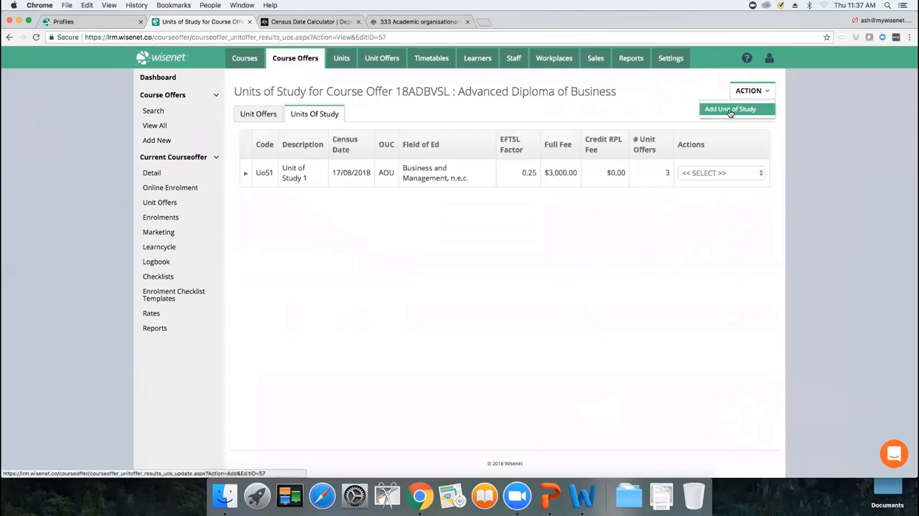
pyautogui.click(730, 110)
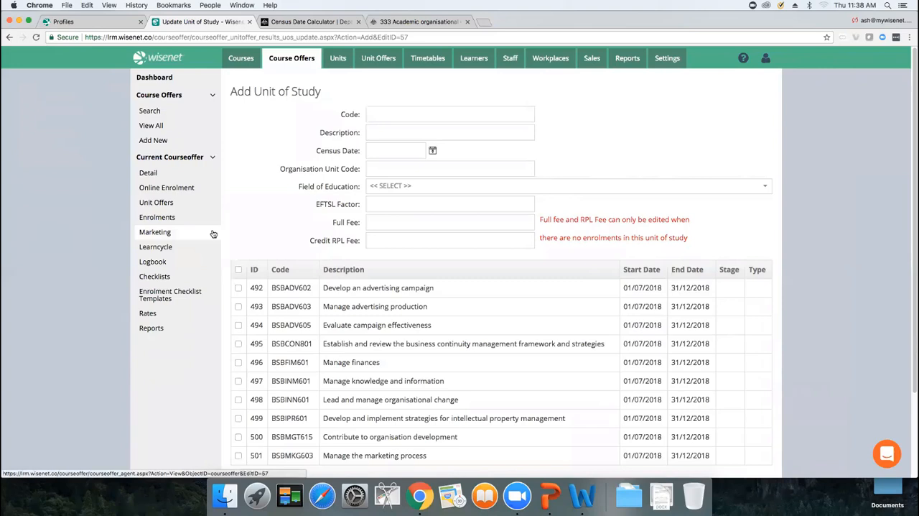
# Step: Show the DAU Studio profile's settings on the portal's account page and search for "adv" to find the Advanced Unit Grouping setting
pyautogui.click(90, 22)
pyautogui.click(631, 56)
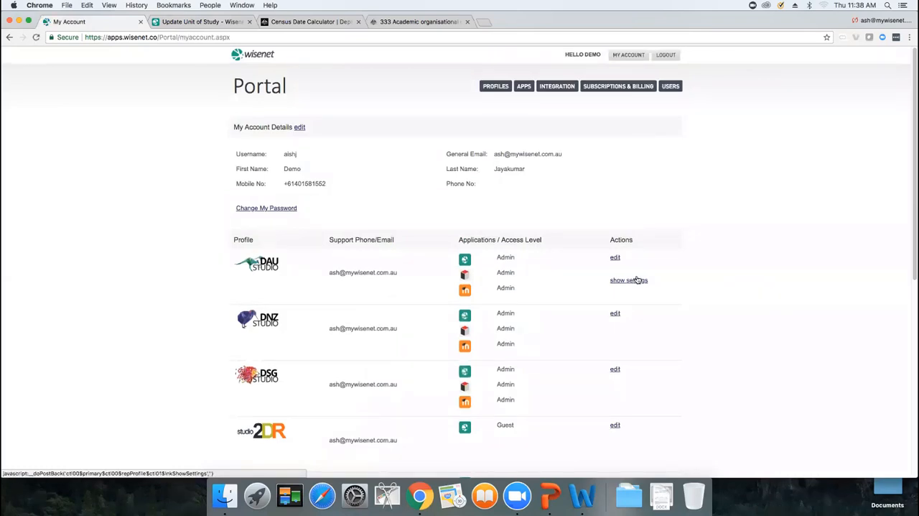
pyautogui.click(637, 280)
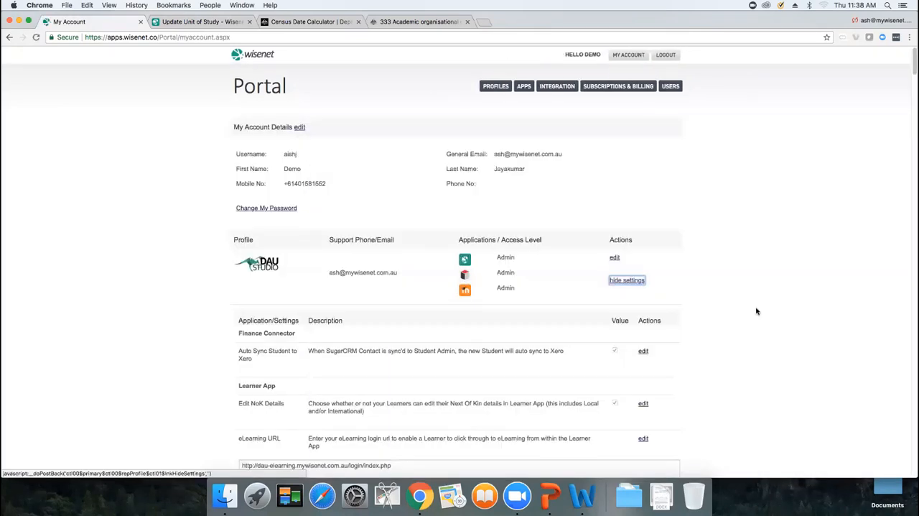
pyautogui.press('super+f')
pyautogui.write('adv')
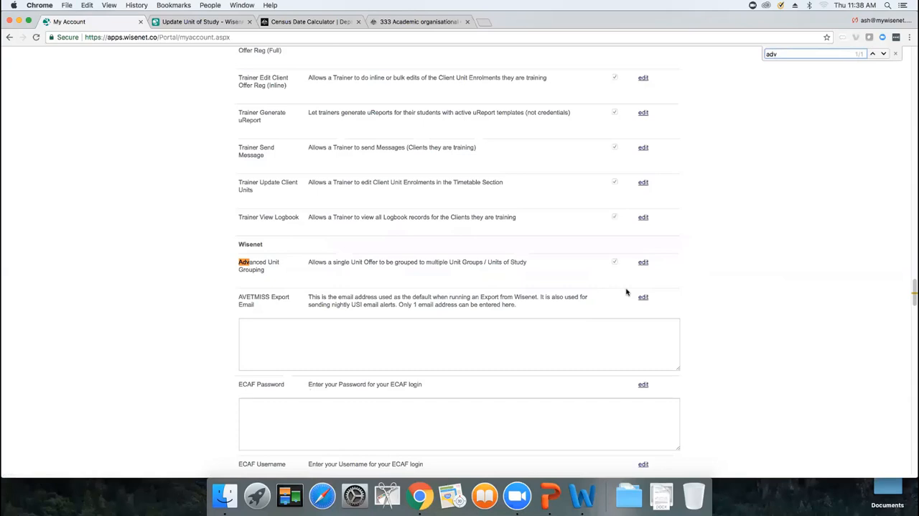
# Step: Return to the Add Unit of Study form, select unit offers BSBADV605 and BSBADV603, and clear both selections
pyautogui.hotkey('ctrl', 'Tab')
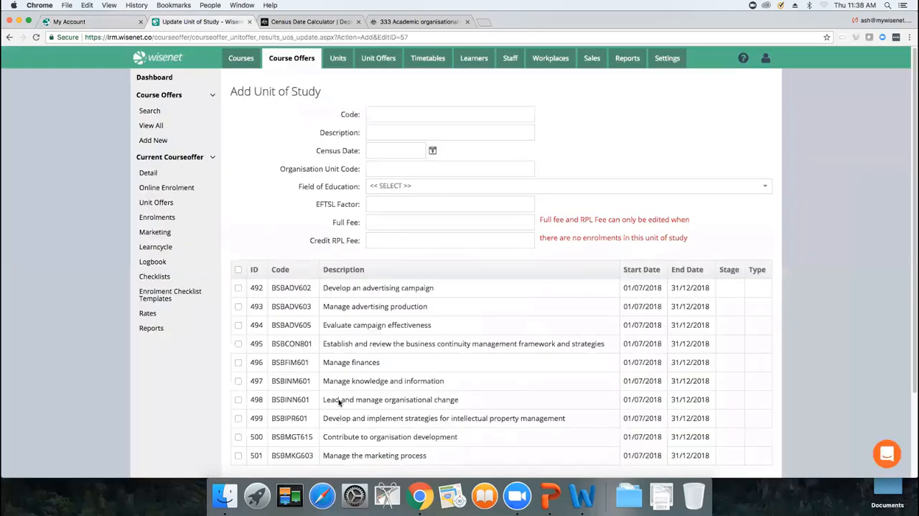
pyautogui.click(238, 324)
pyautogui.click(238, 306)
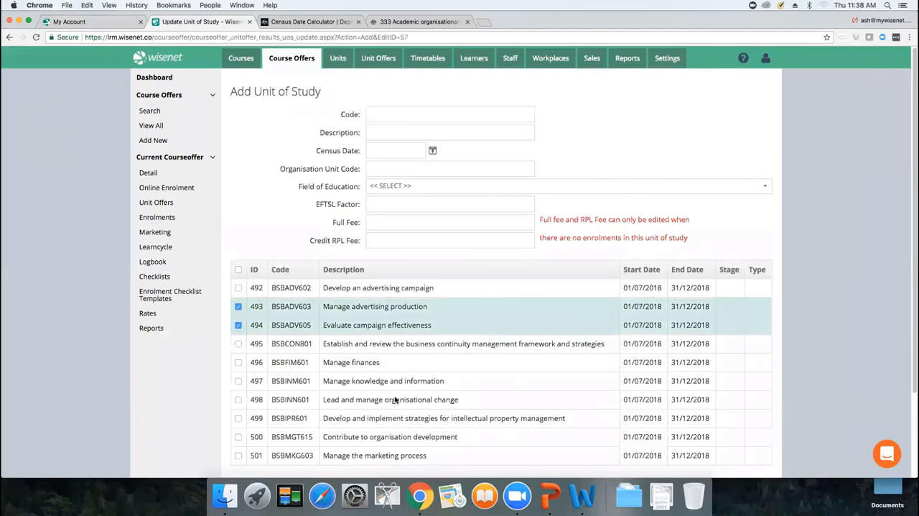
pyautogui.click(238, 325)
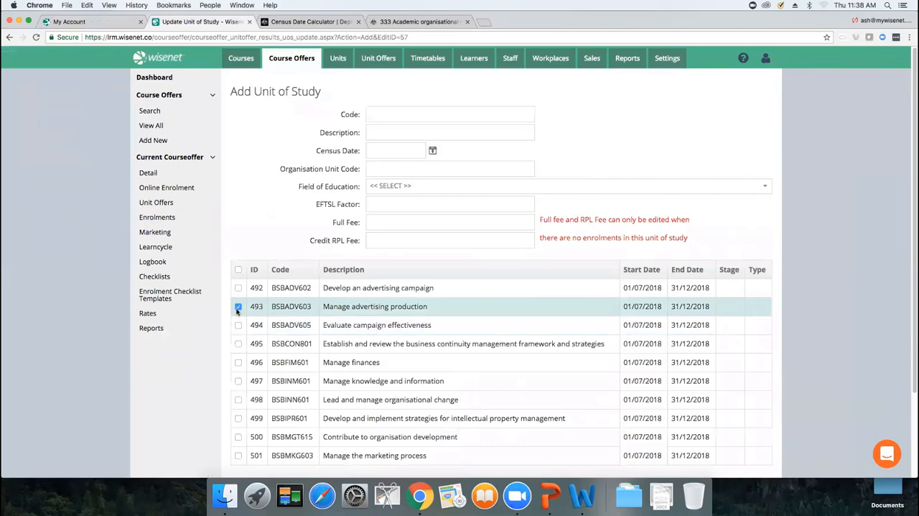
pyautogui.click(238, 306)
# Step: Leave the unsaved form and view the units of study of course offer 18ADBVSL
pyautogui.click(169, 208)
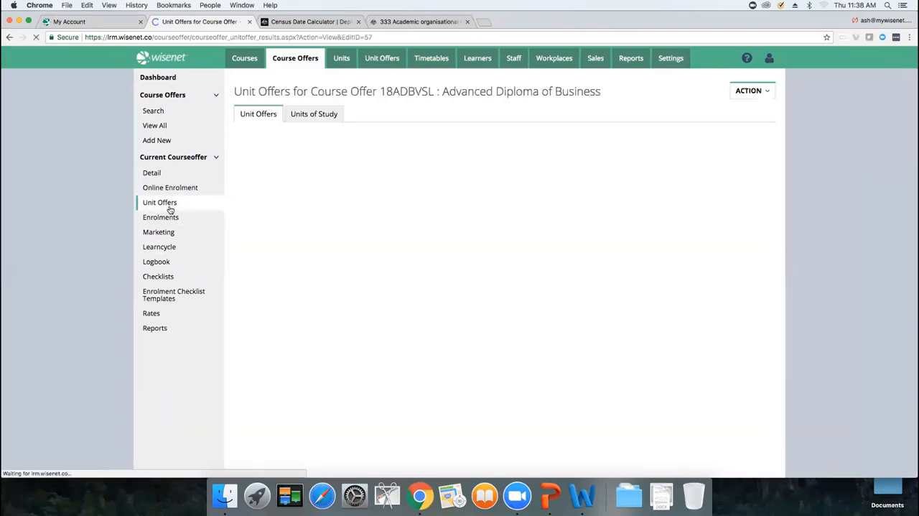
pyautogui.click(294, 113)
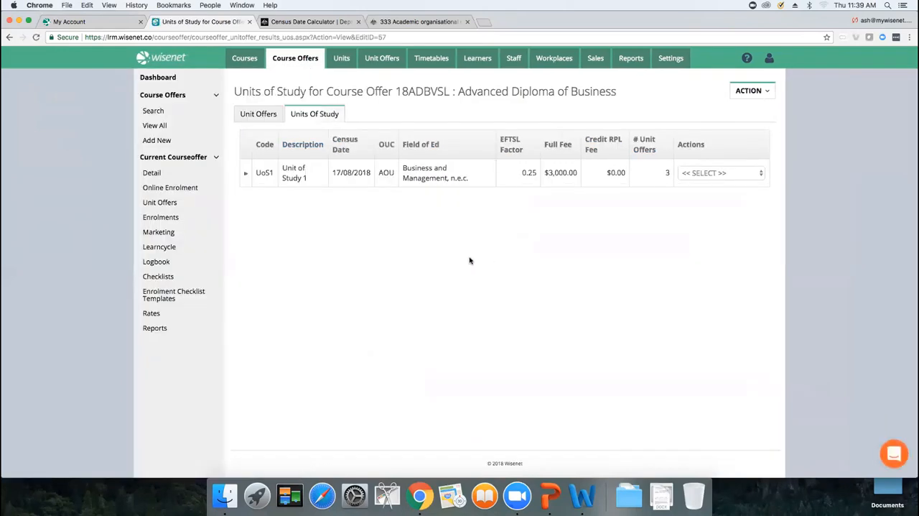